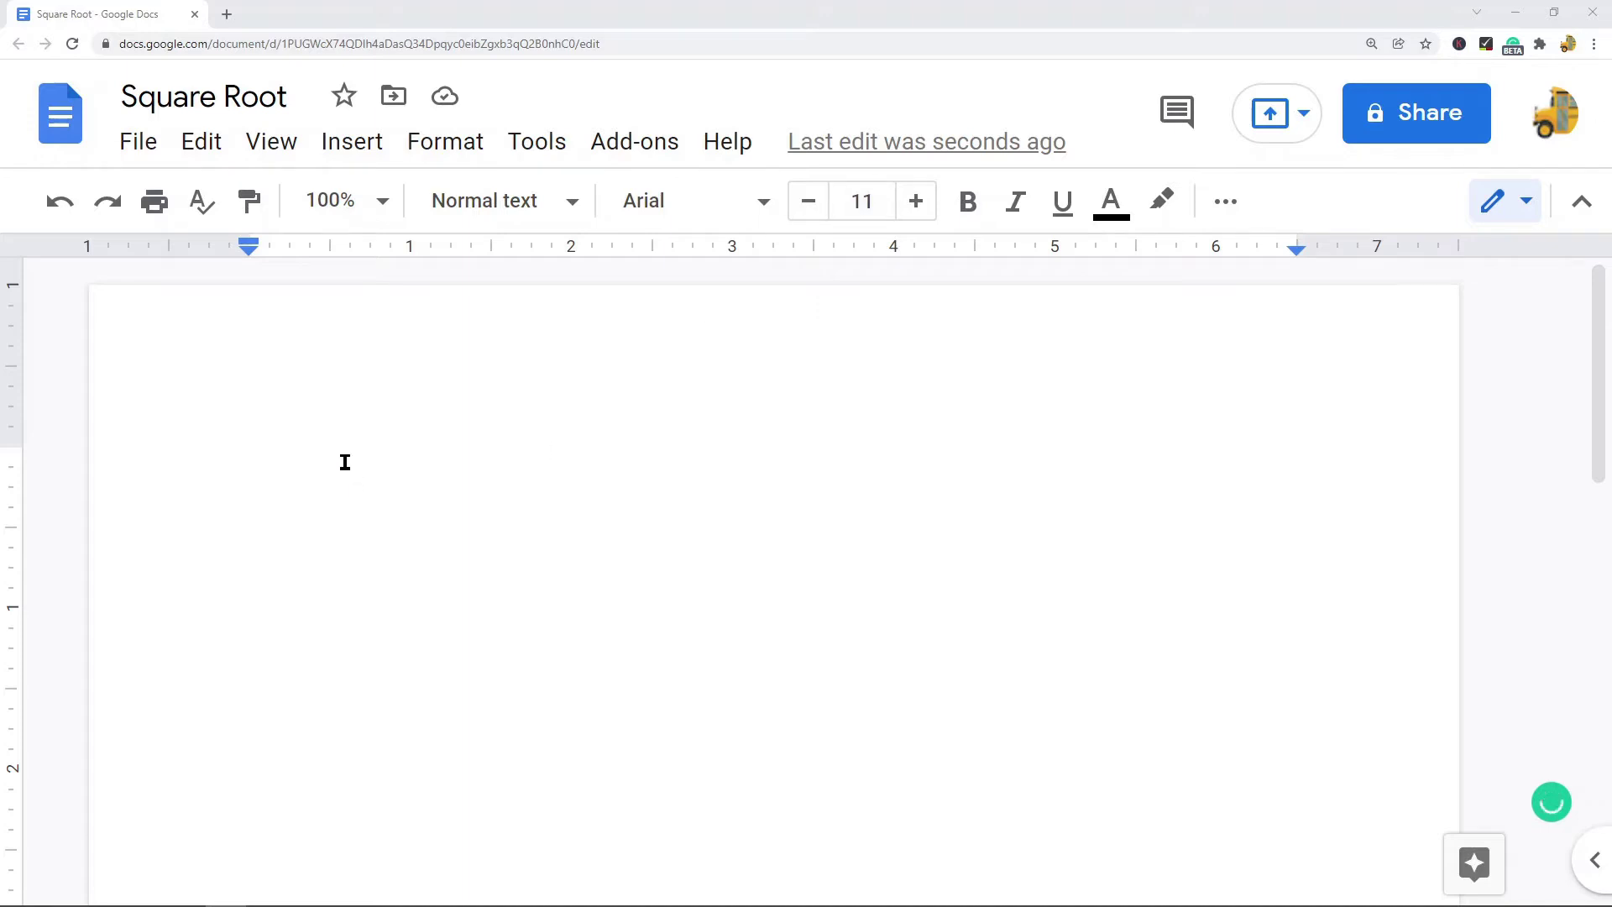
Insert a new empty equation at the top of the blank document via Insert > Equation.
left_click(308, 406)
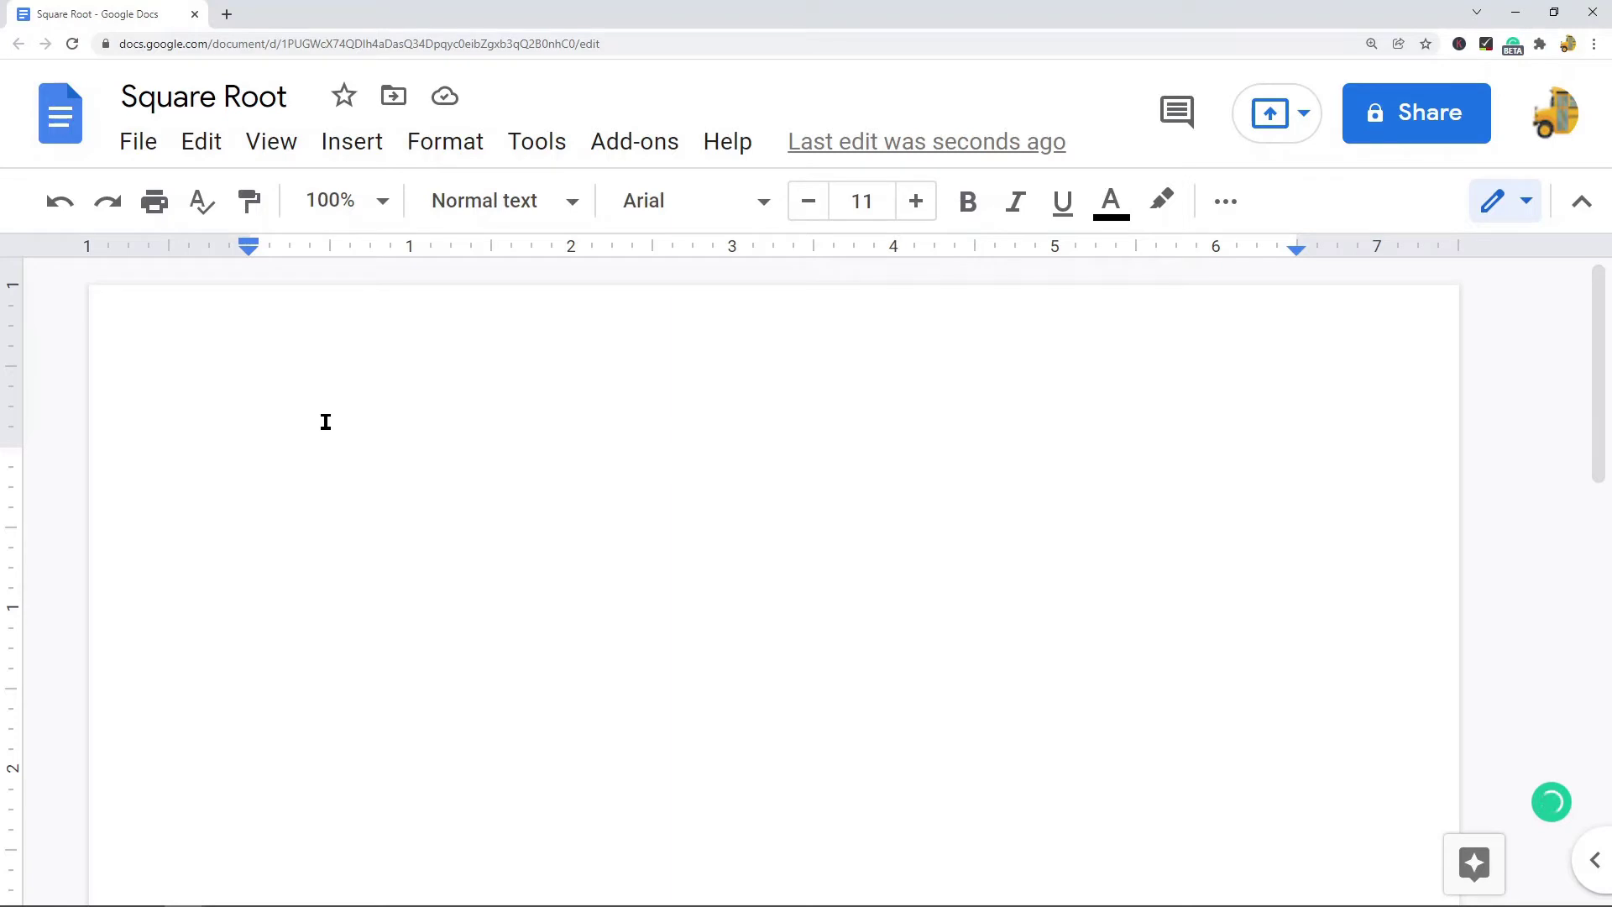
left_click(343, 148)
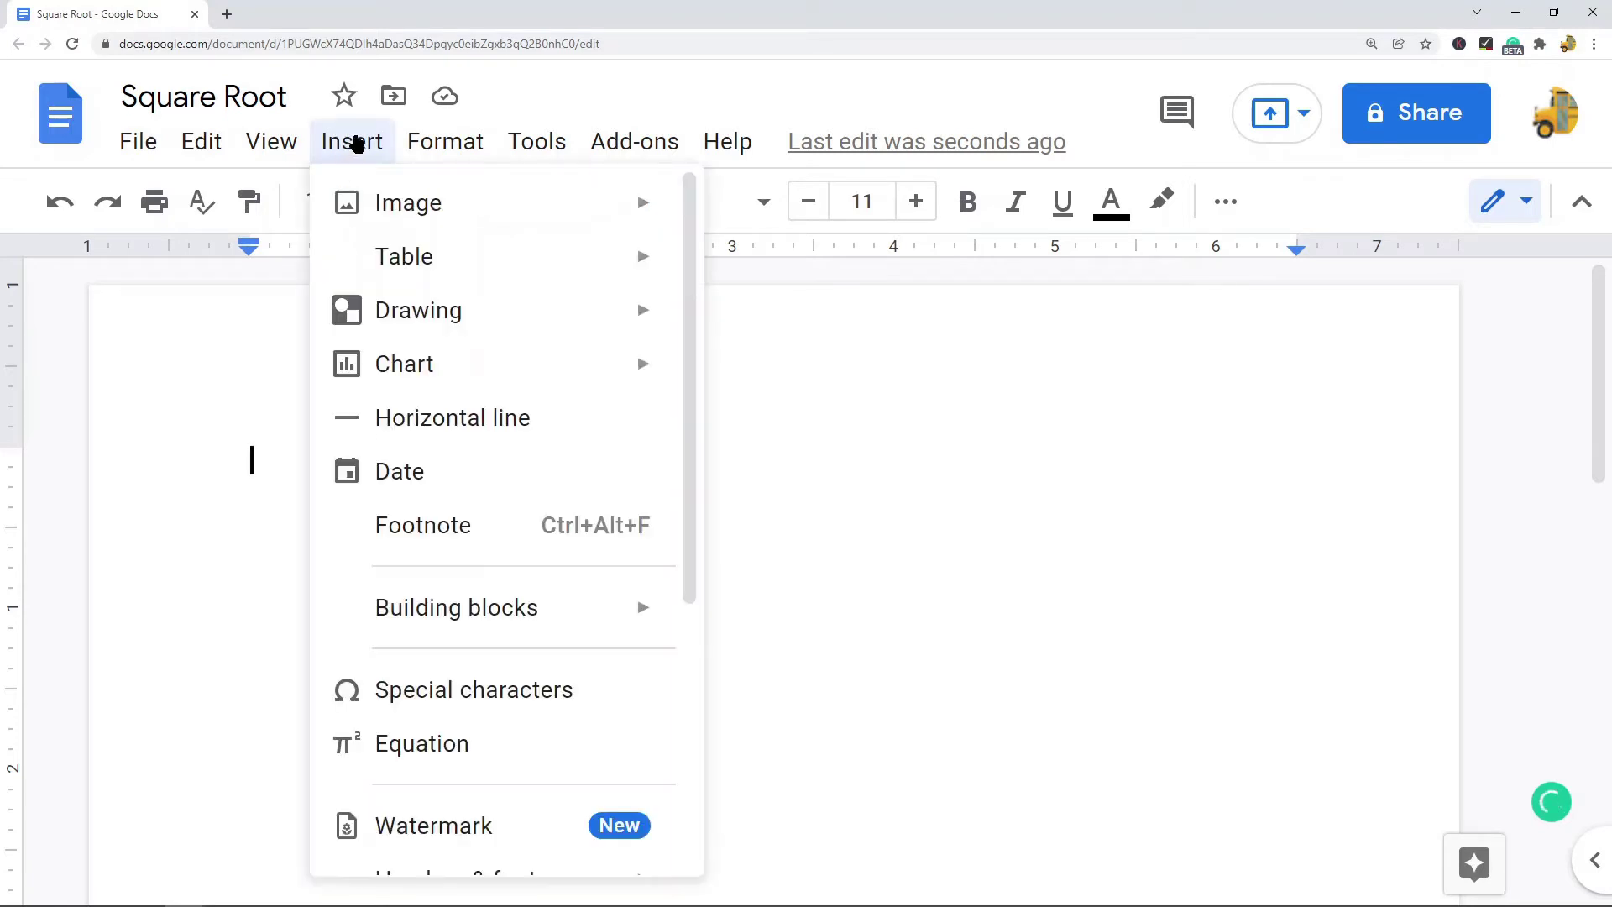
left_click(466, 756)
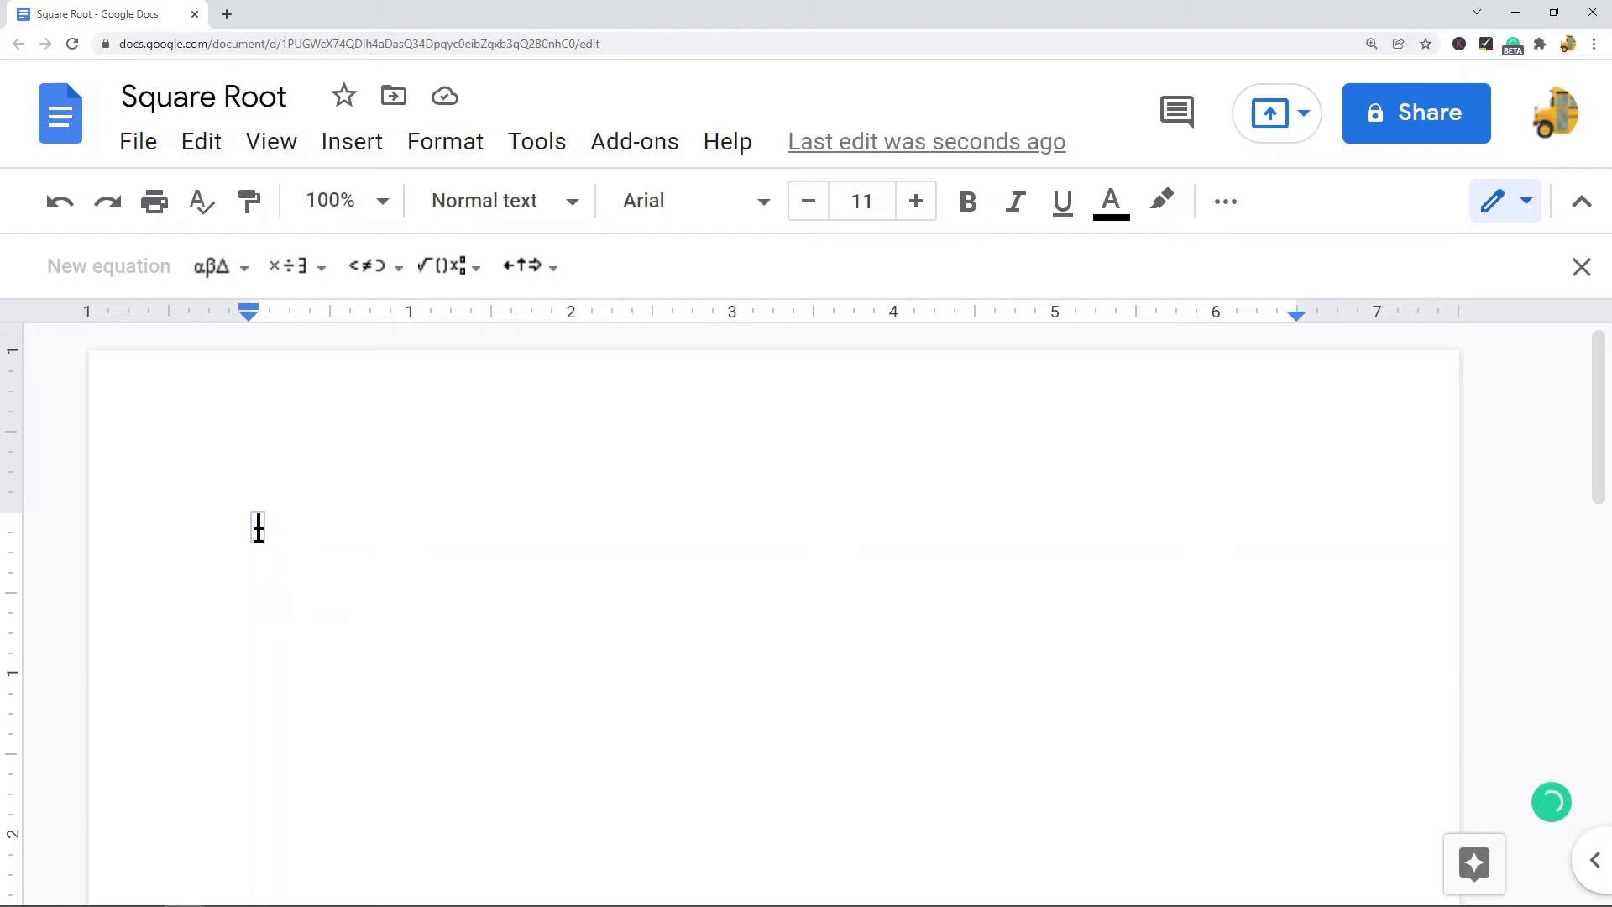
Insert a square root from Math operations to form √2, then leave the equation.
left_click(463, 273)
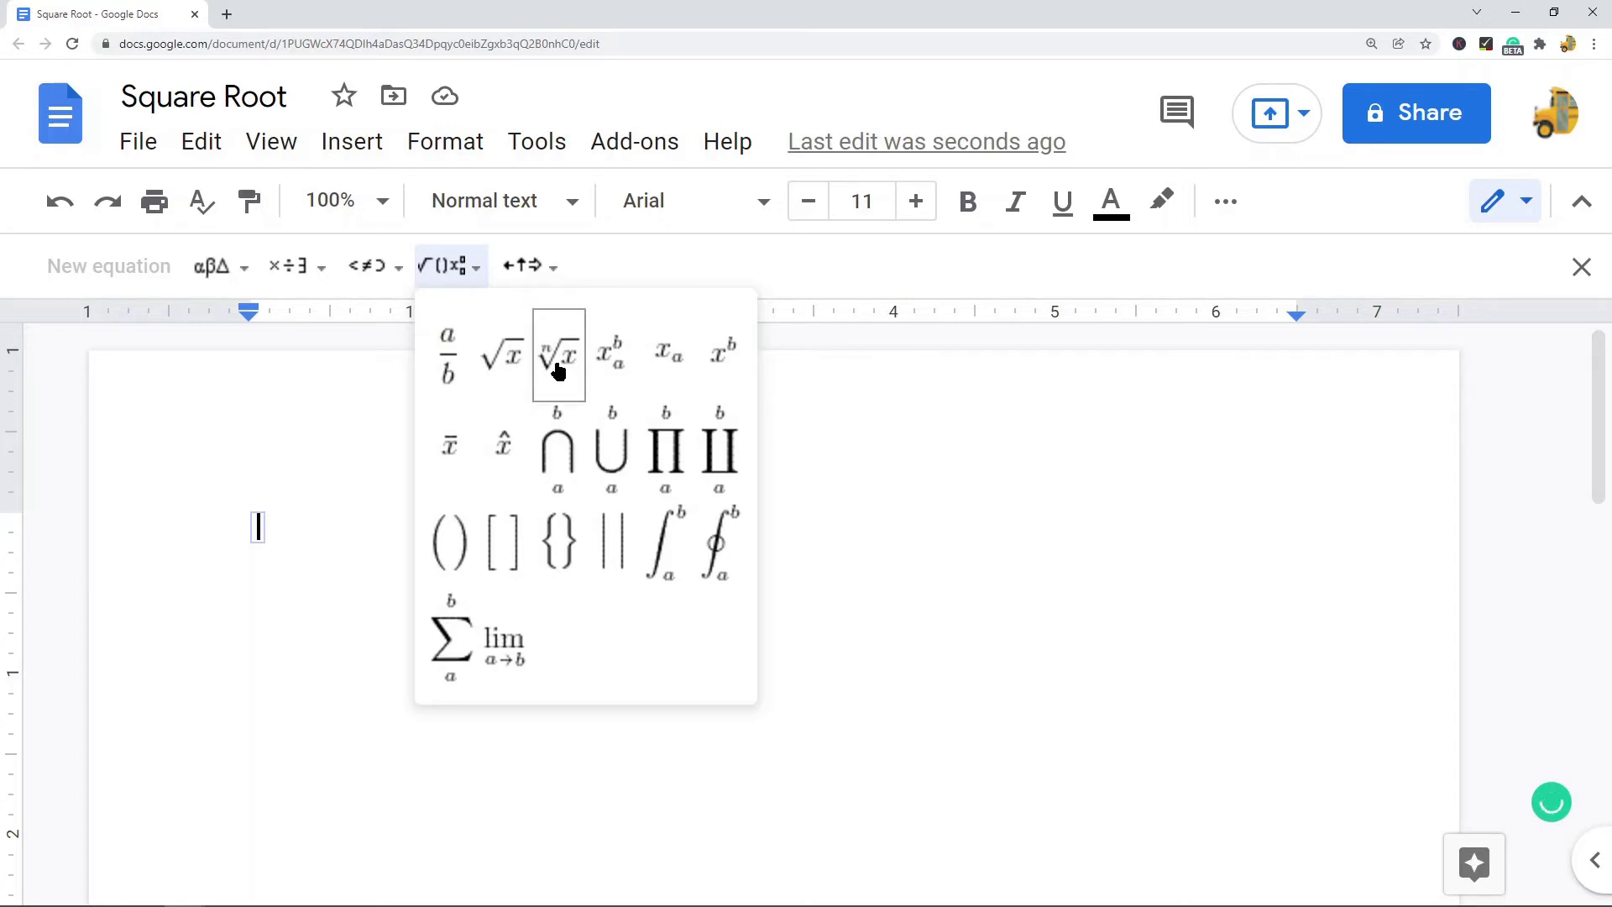
left_click(508, 362)
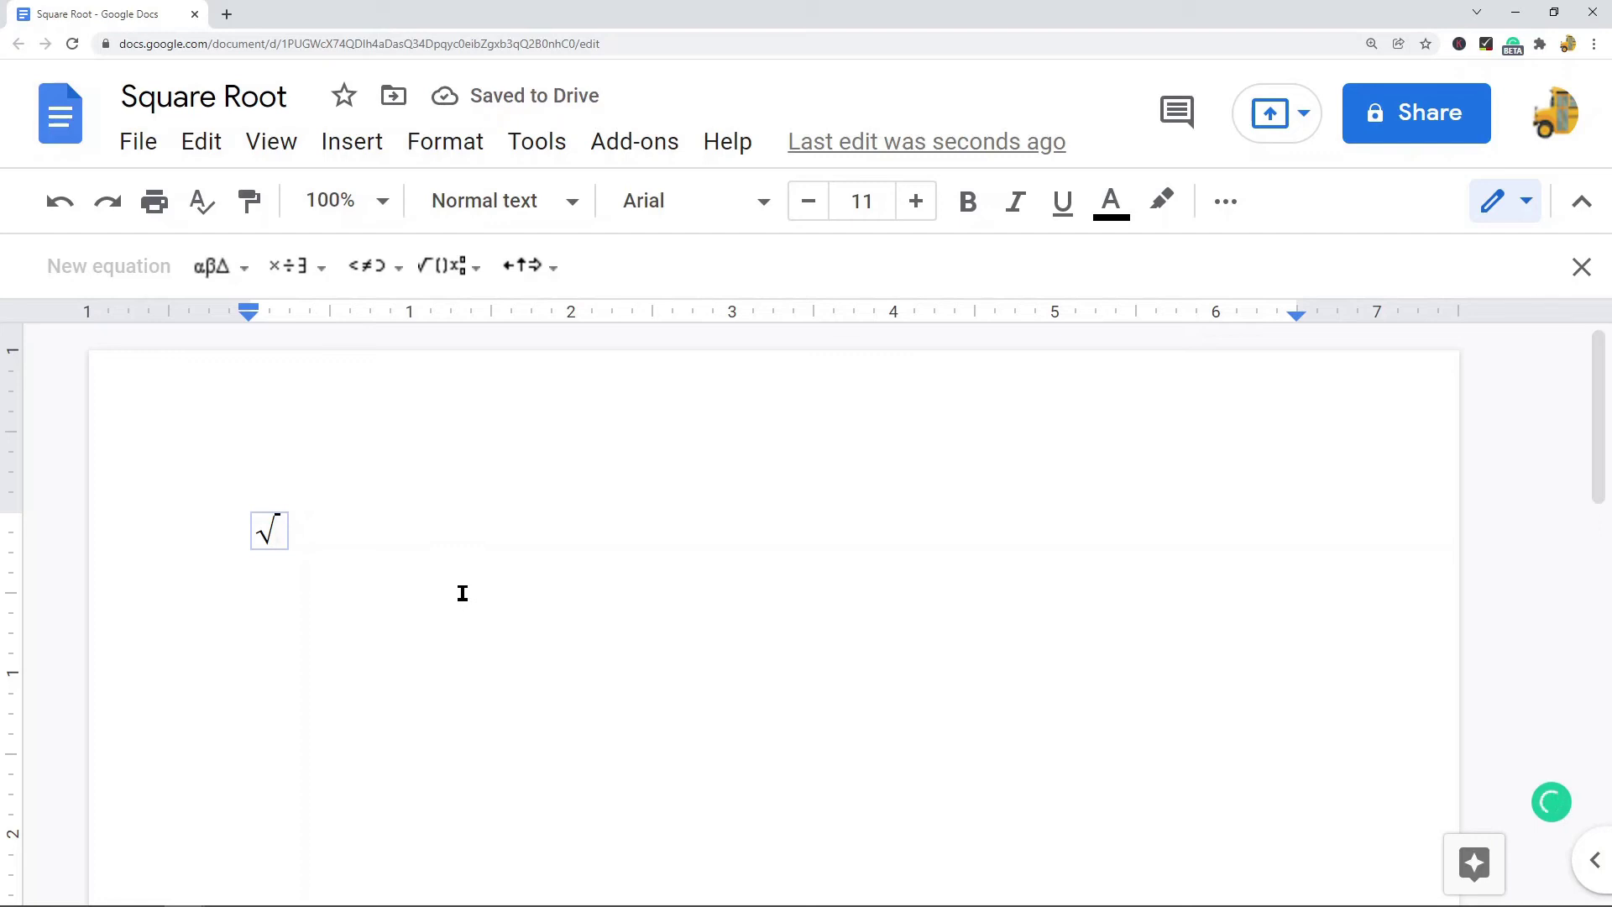
type("2")
key("Right")
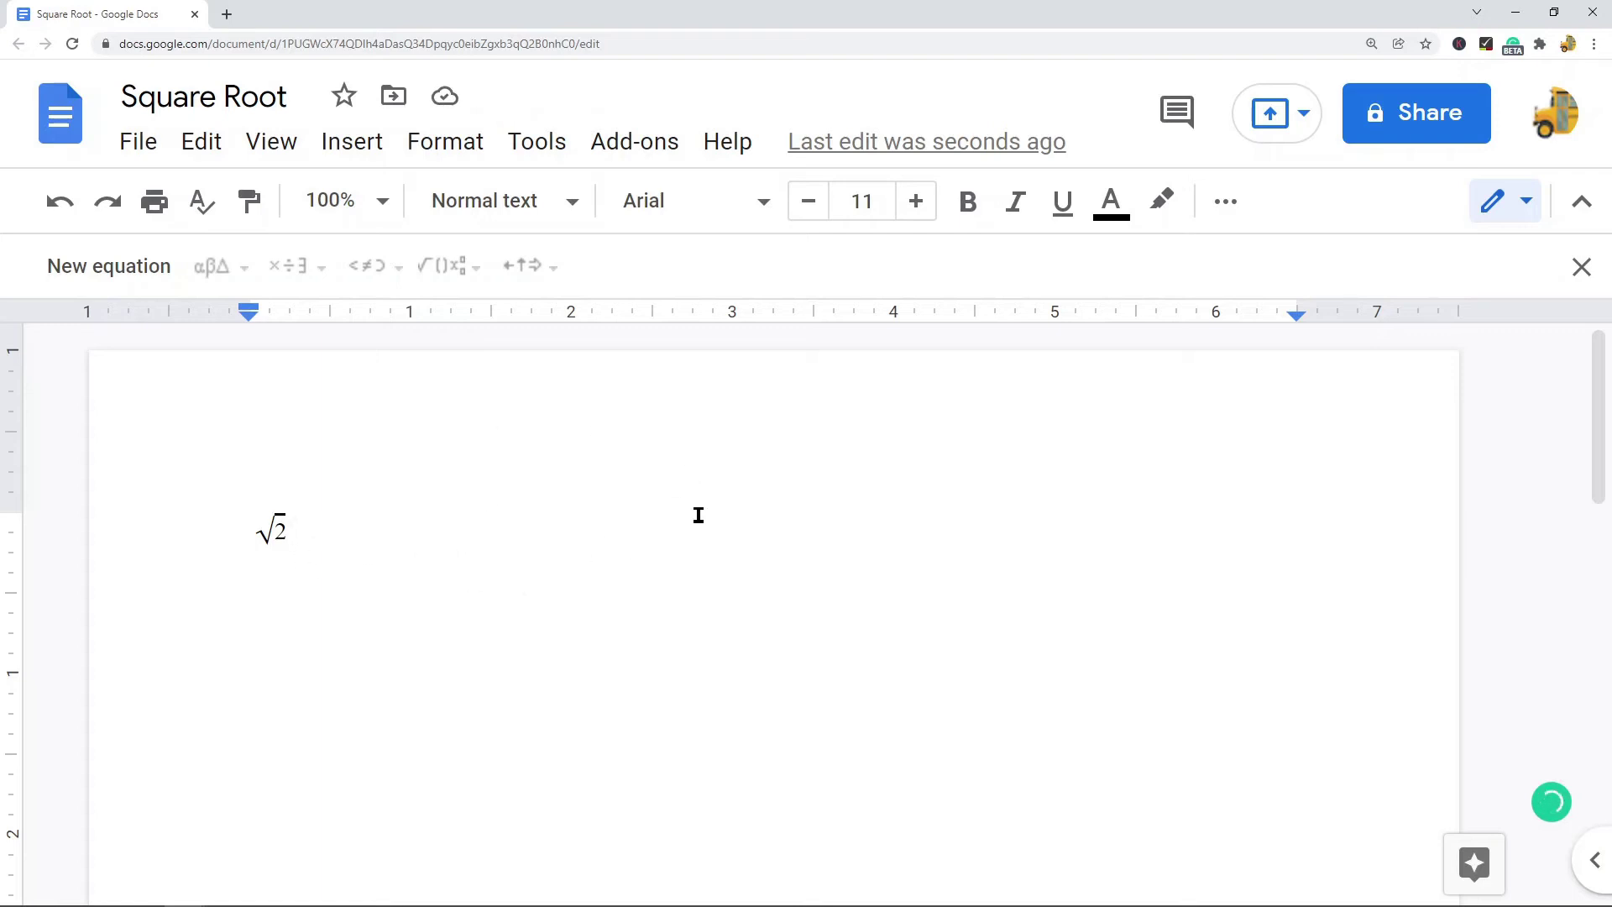
Paste a copy of the √2 equation onto a new line below it.
left_click(271, 532)
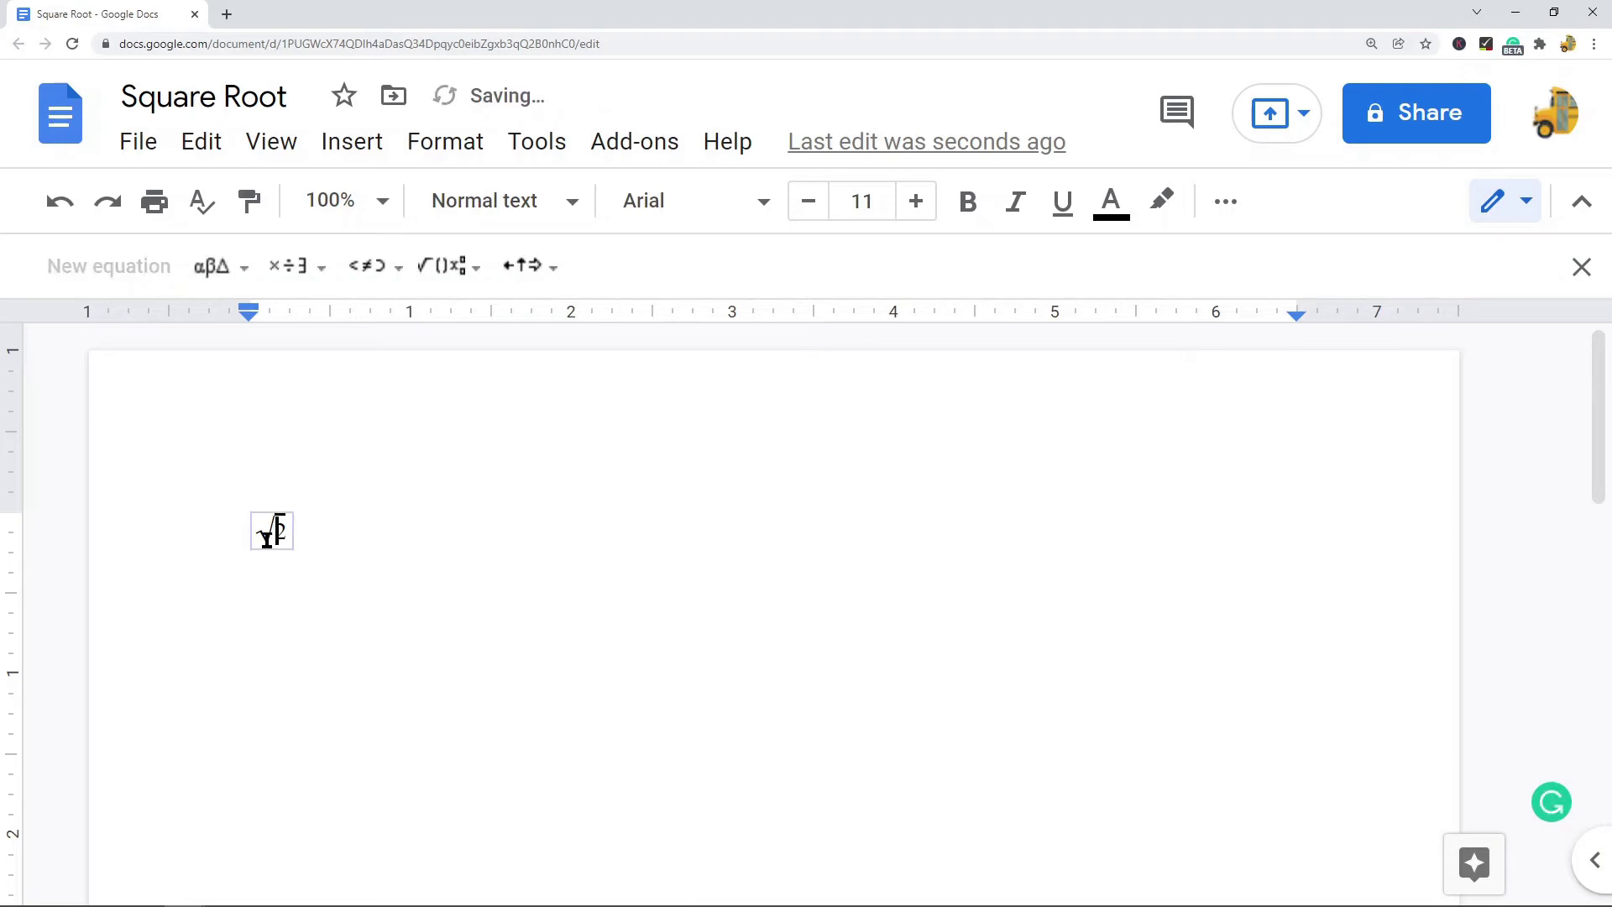
double_click(277, 531)
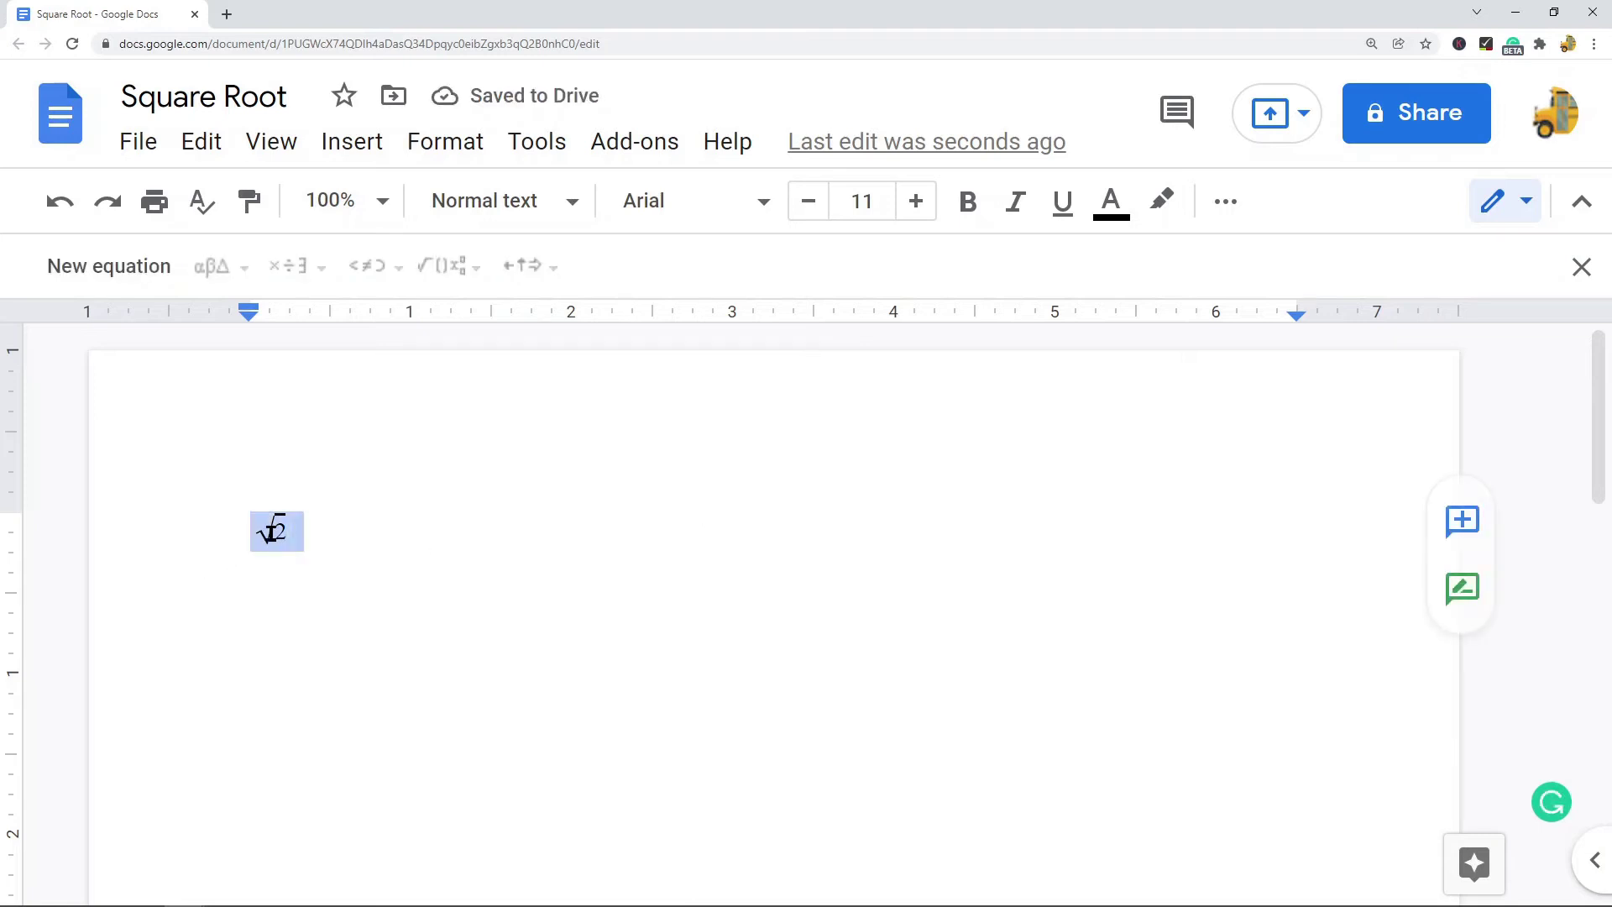
left_click(414, 565)
key("Return")
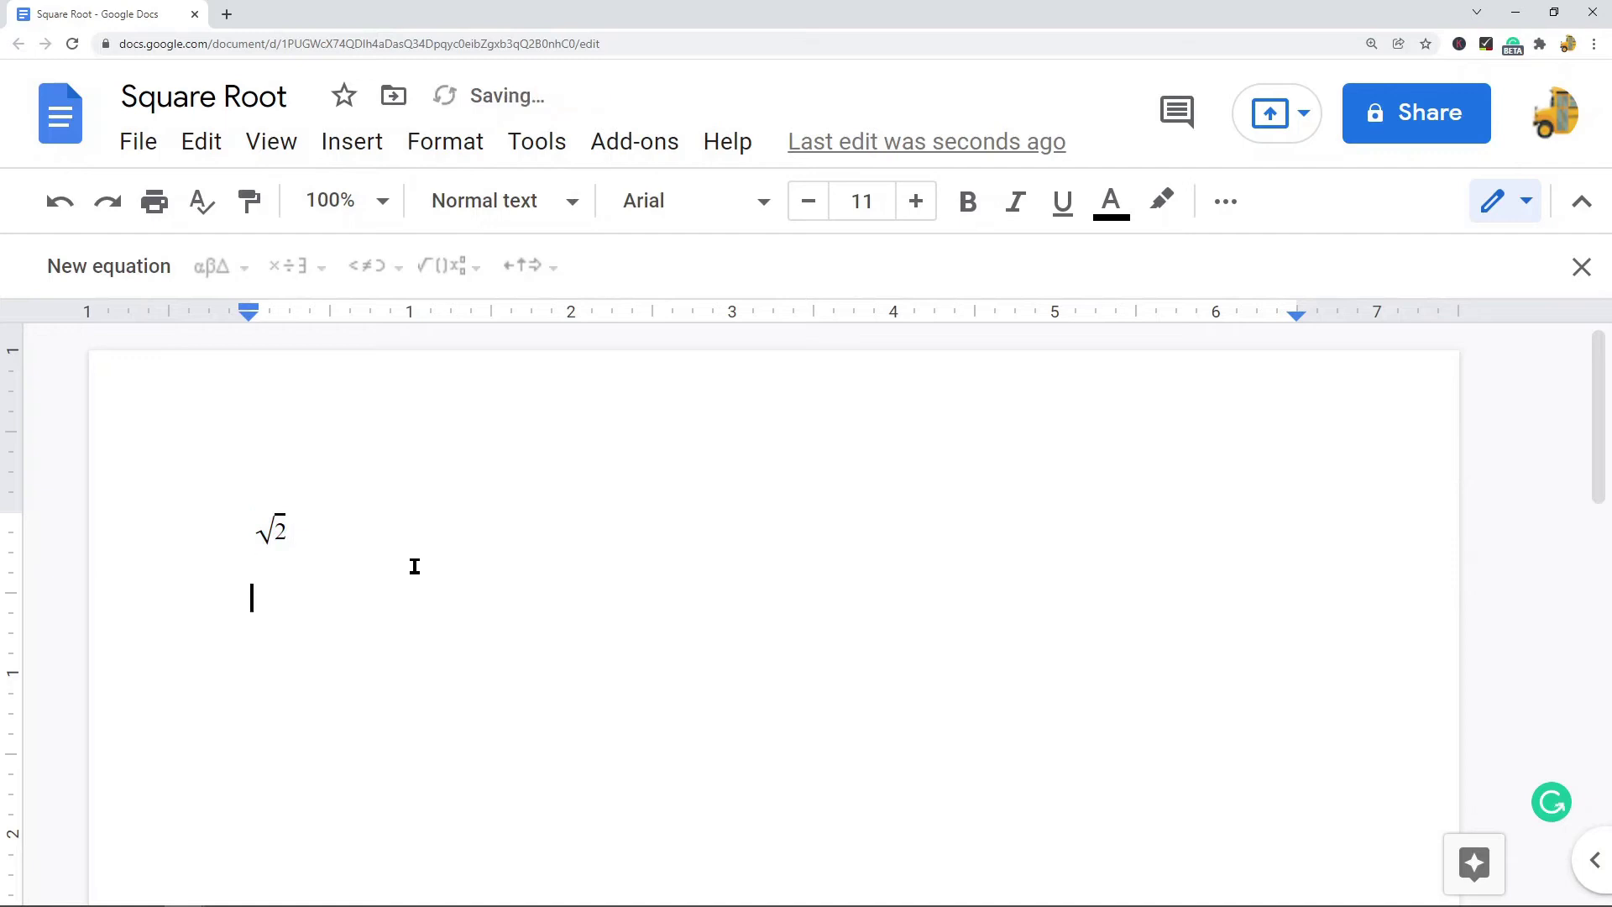
key("ctrl+v")
Change the copy to √3, then delete it and start a fresh line.
double_click(280, 601)
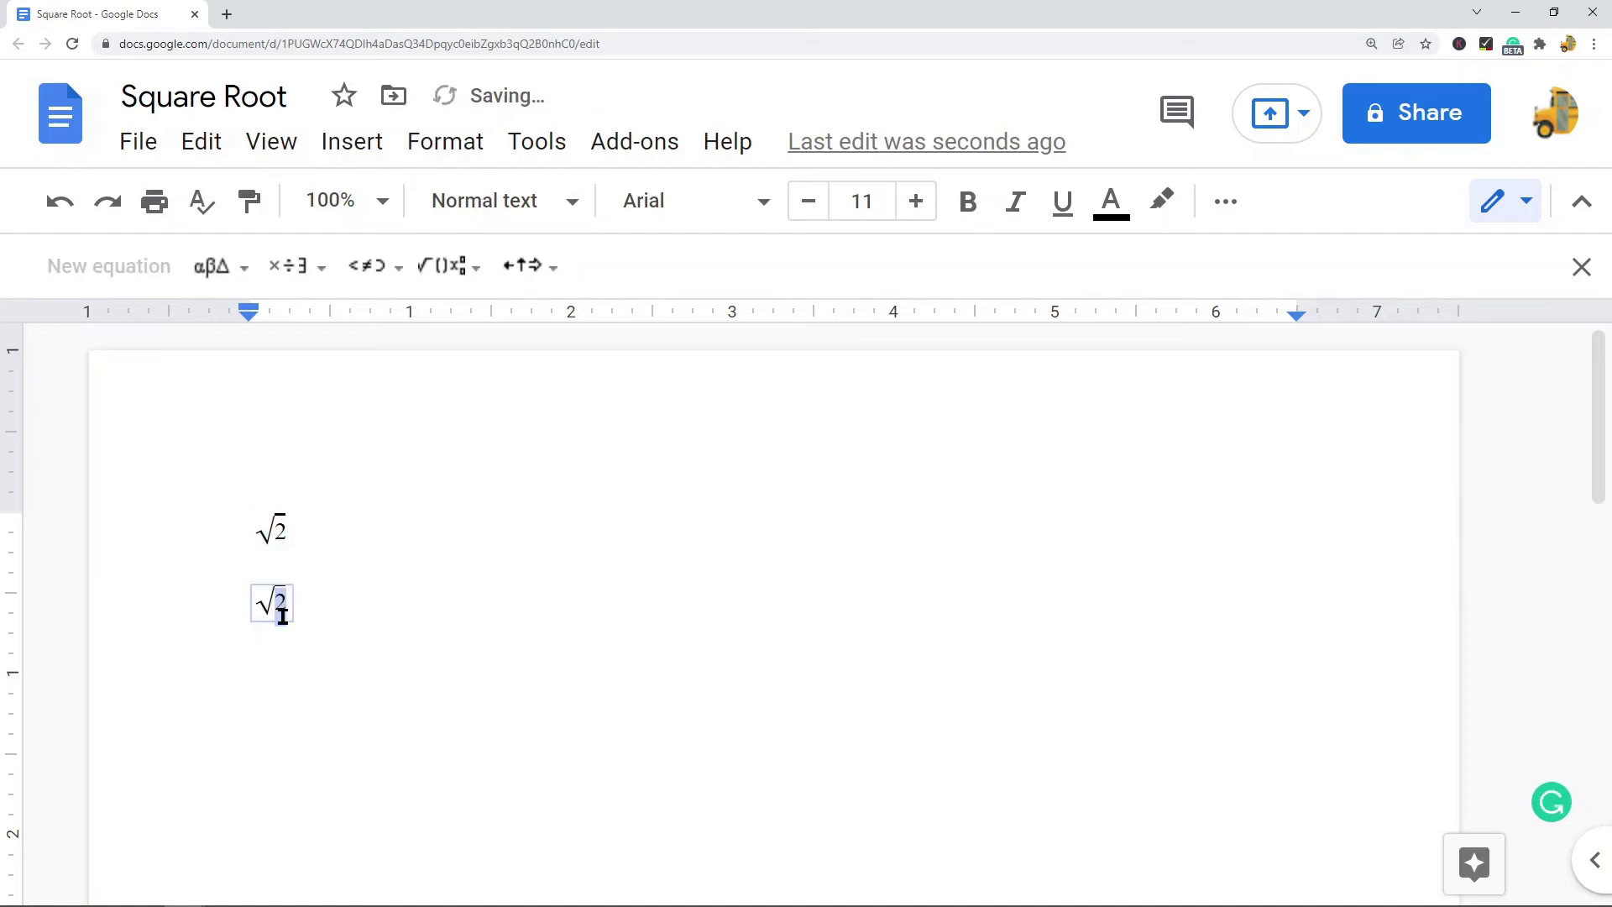
type("3")
left_click(438, 655)
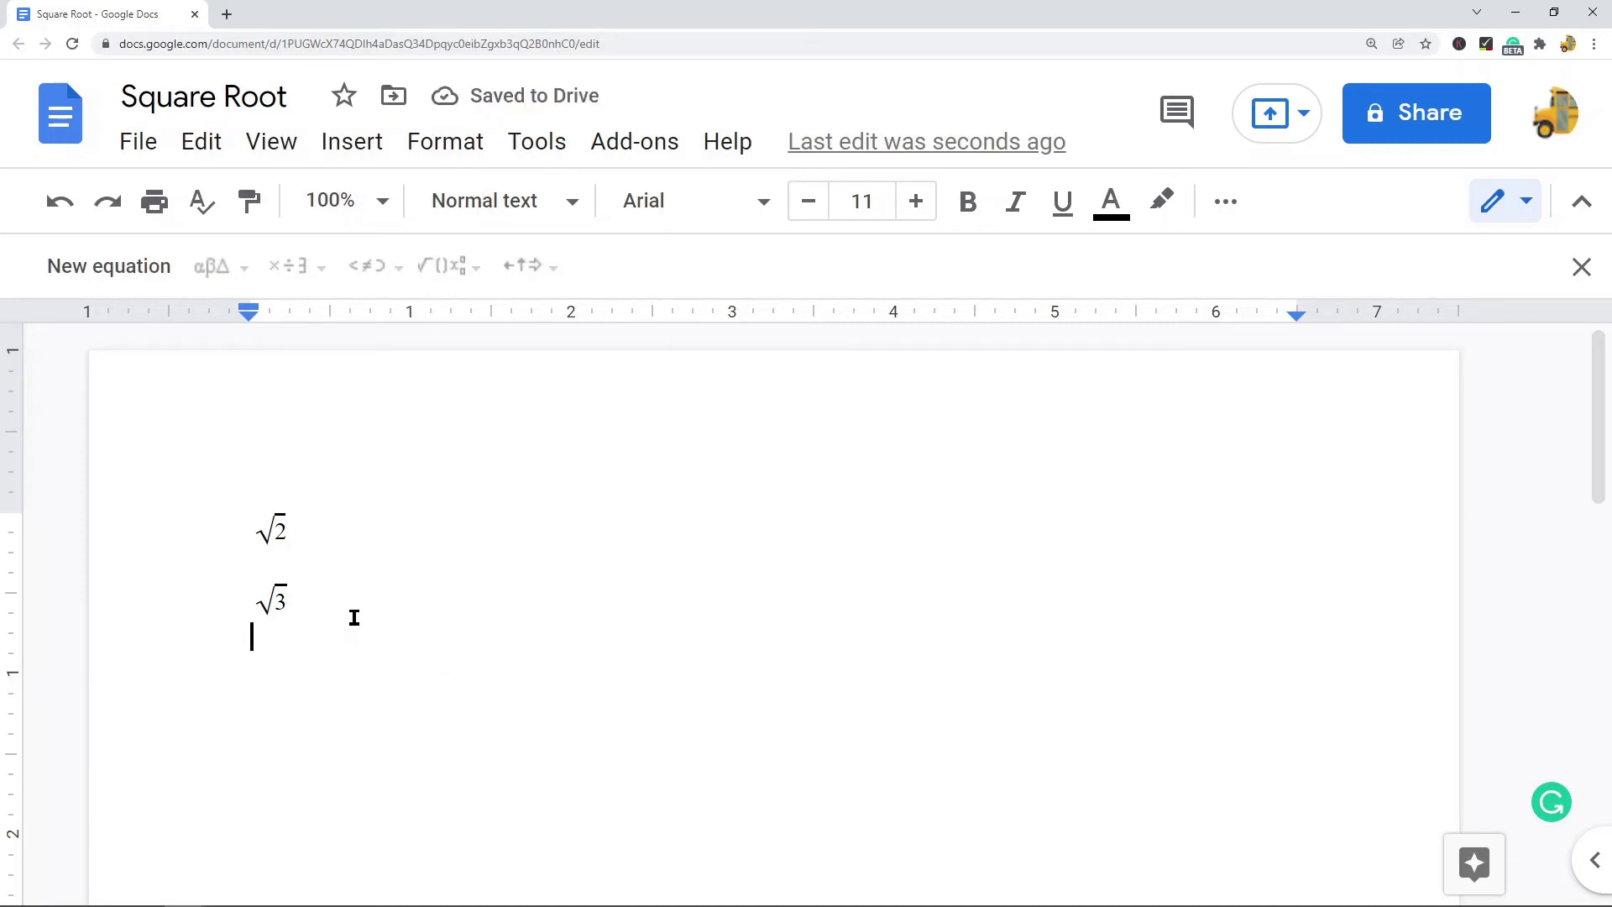
key("shift+Up")
key("BackSpace")
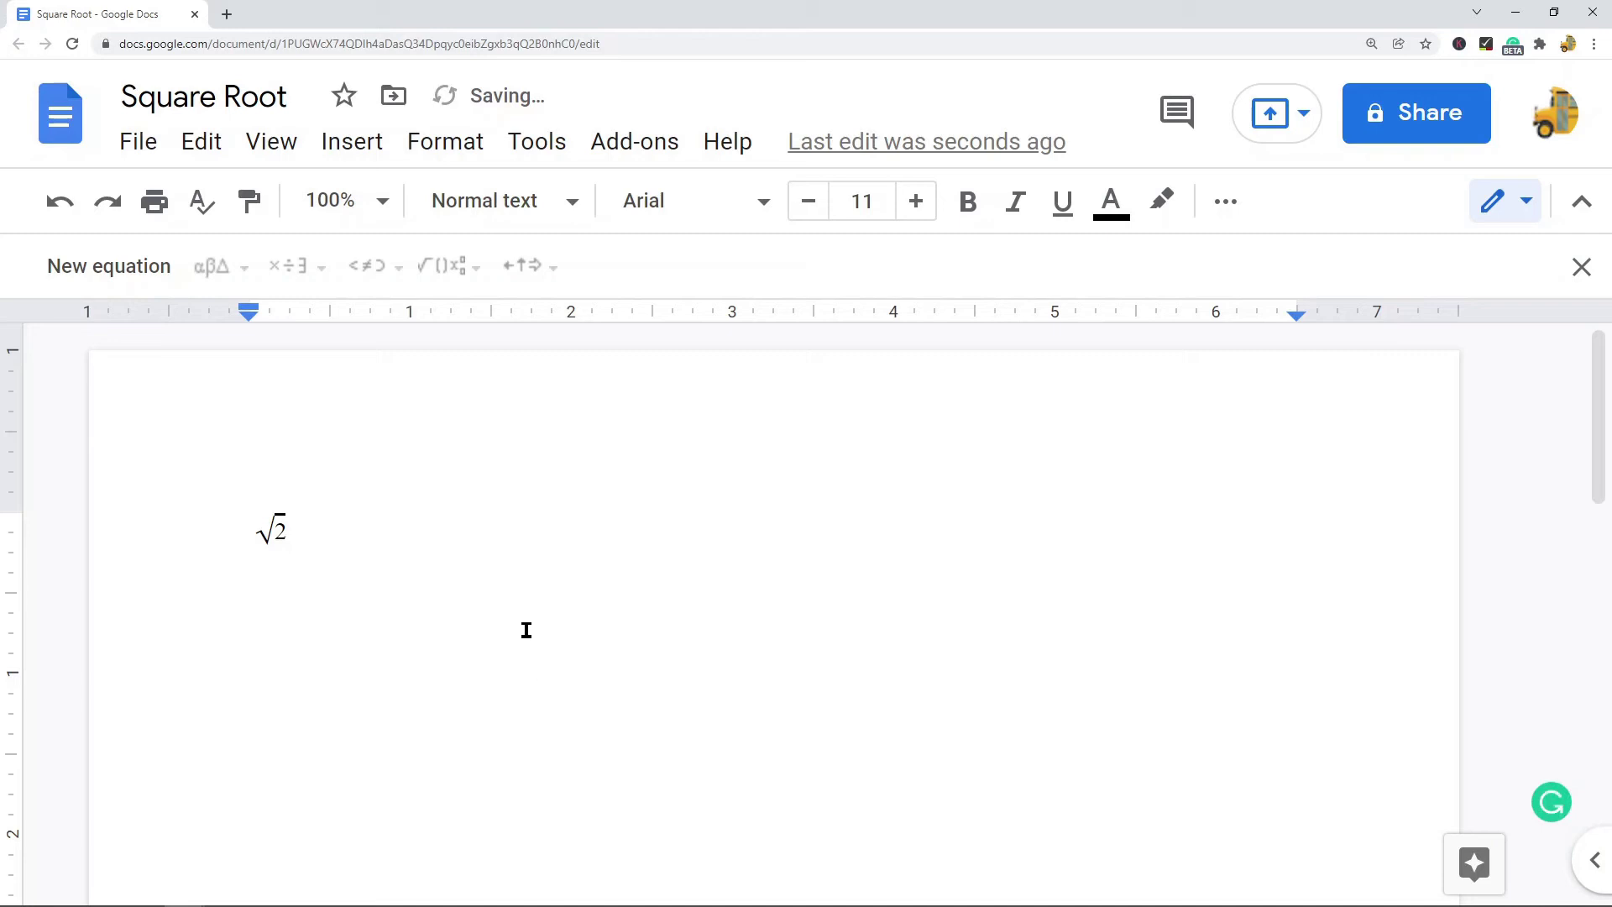
key("Return")
Start a second empty equation on the new line below √2 via Insert > Equation.
left_click(364, 149)
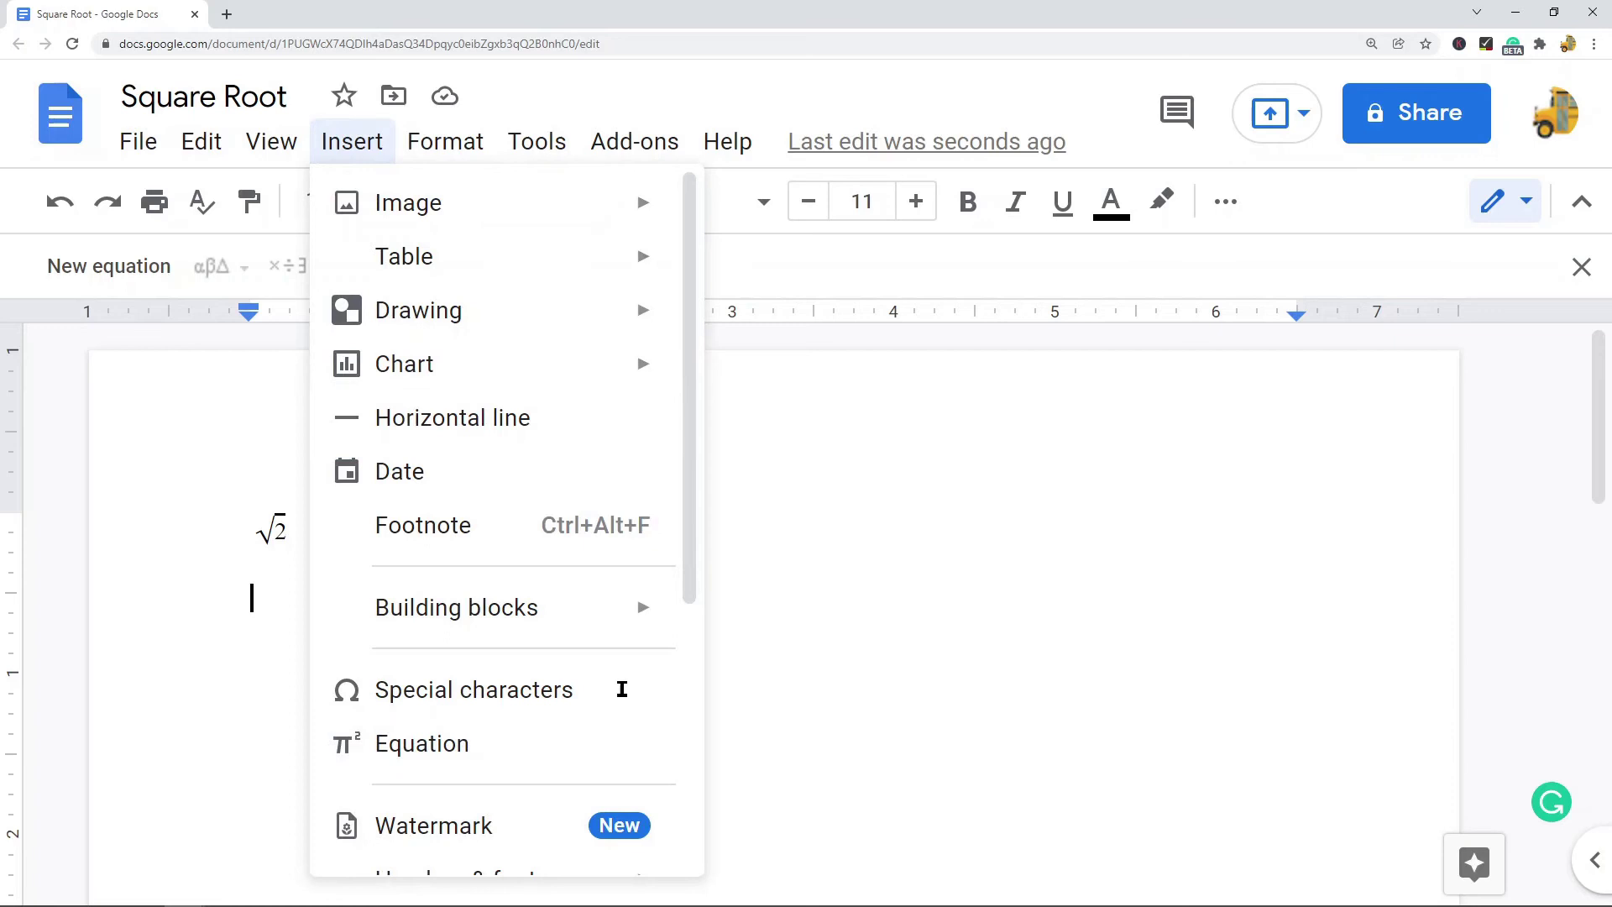
left_click(992, 636)
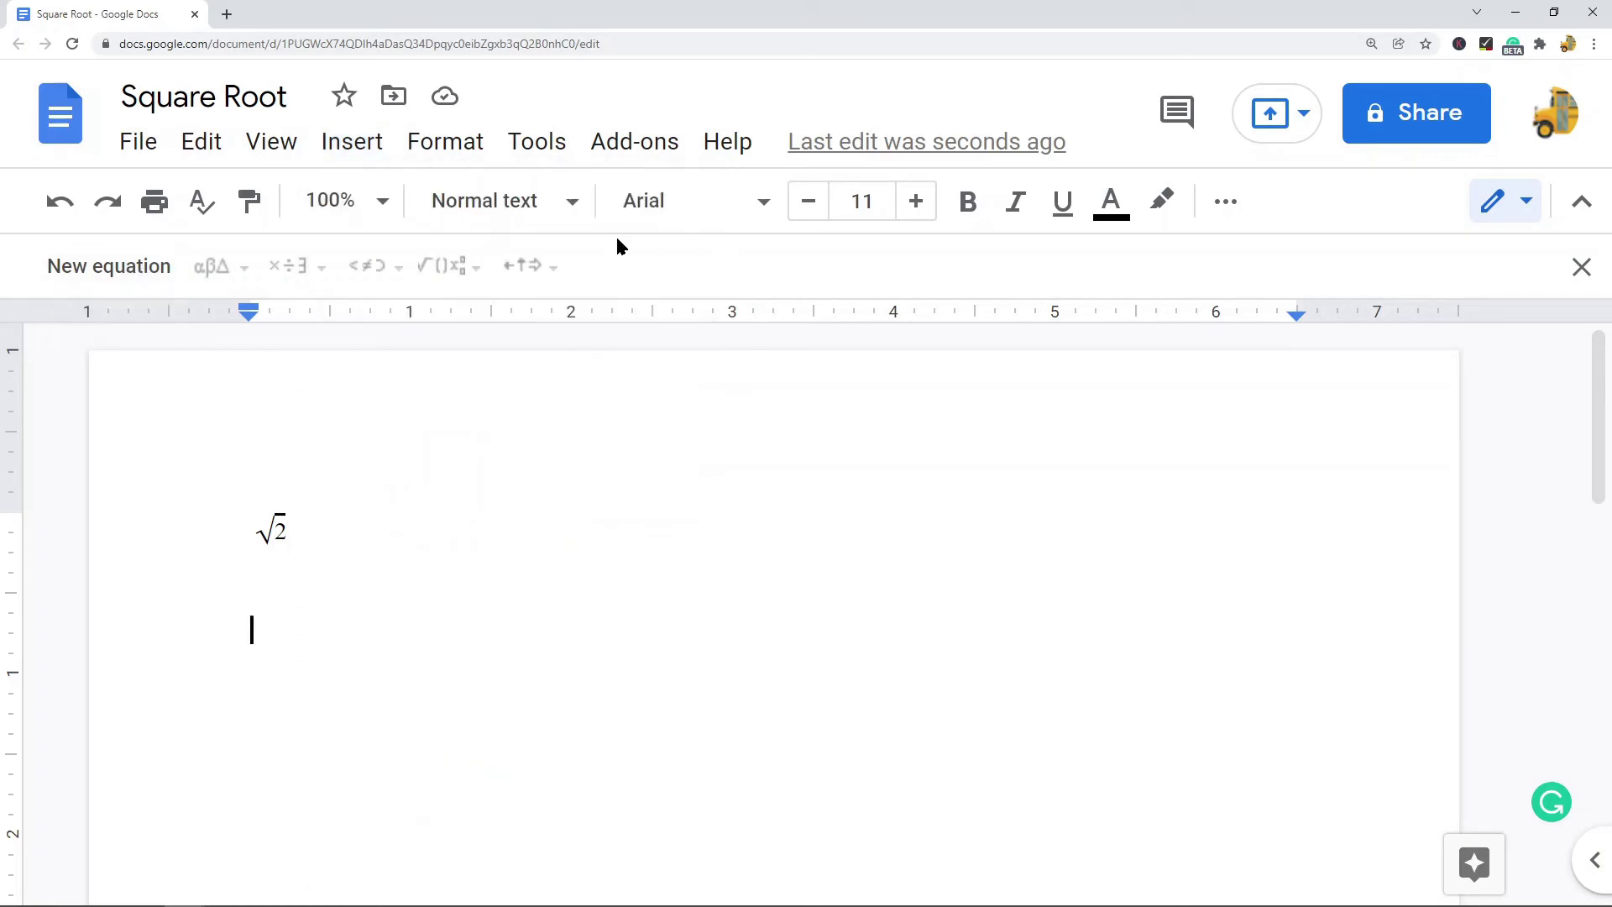
left_click(128, 270)
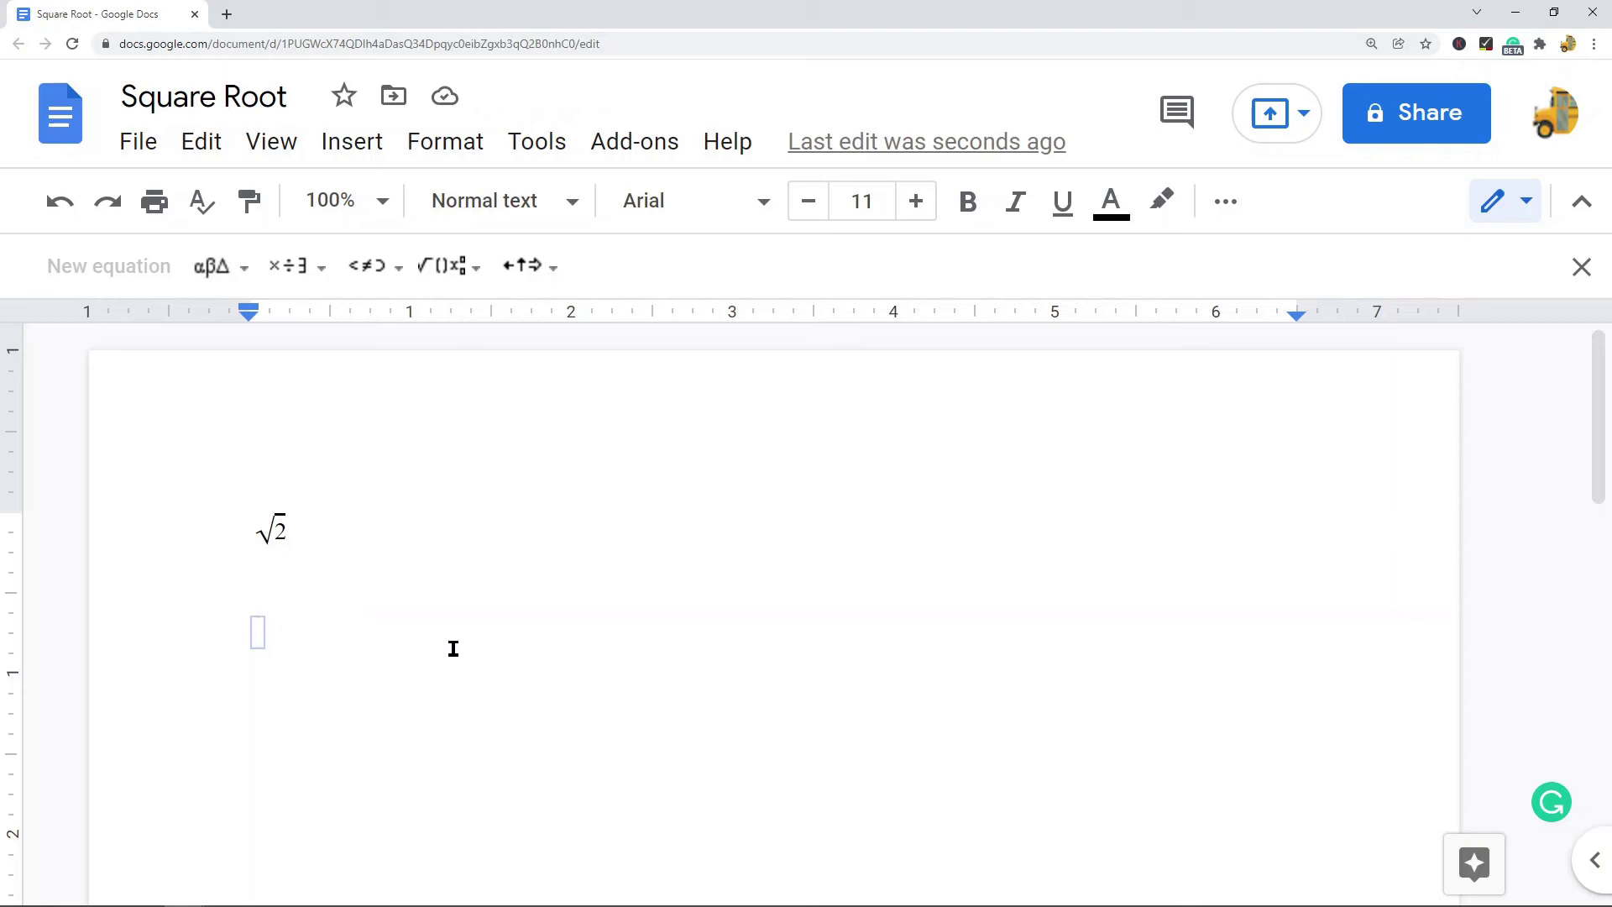
type("\\")
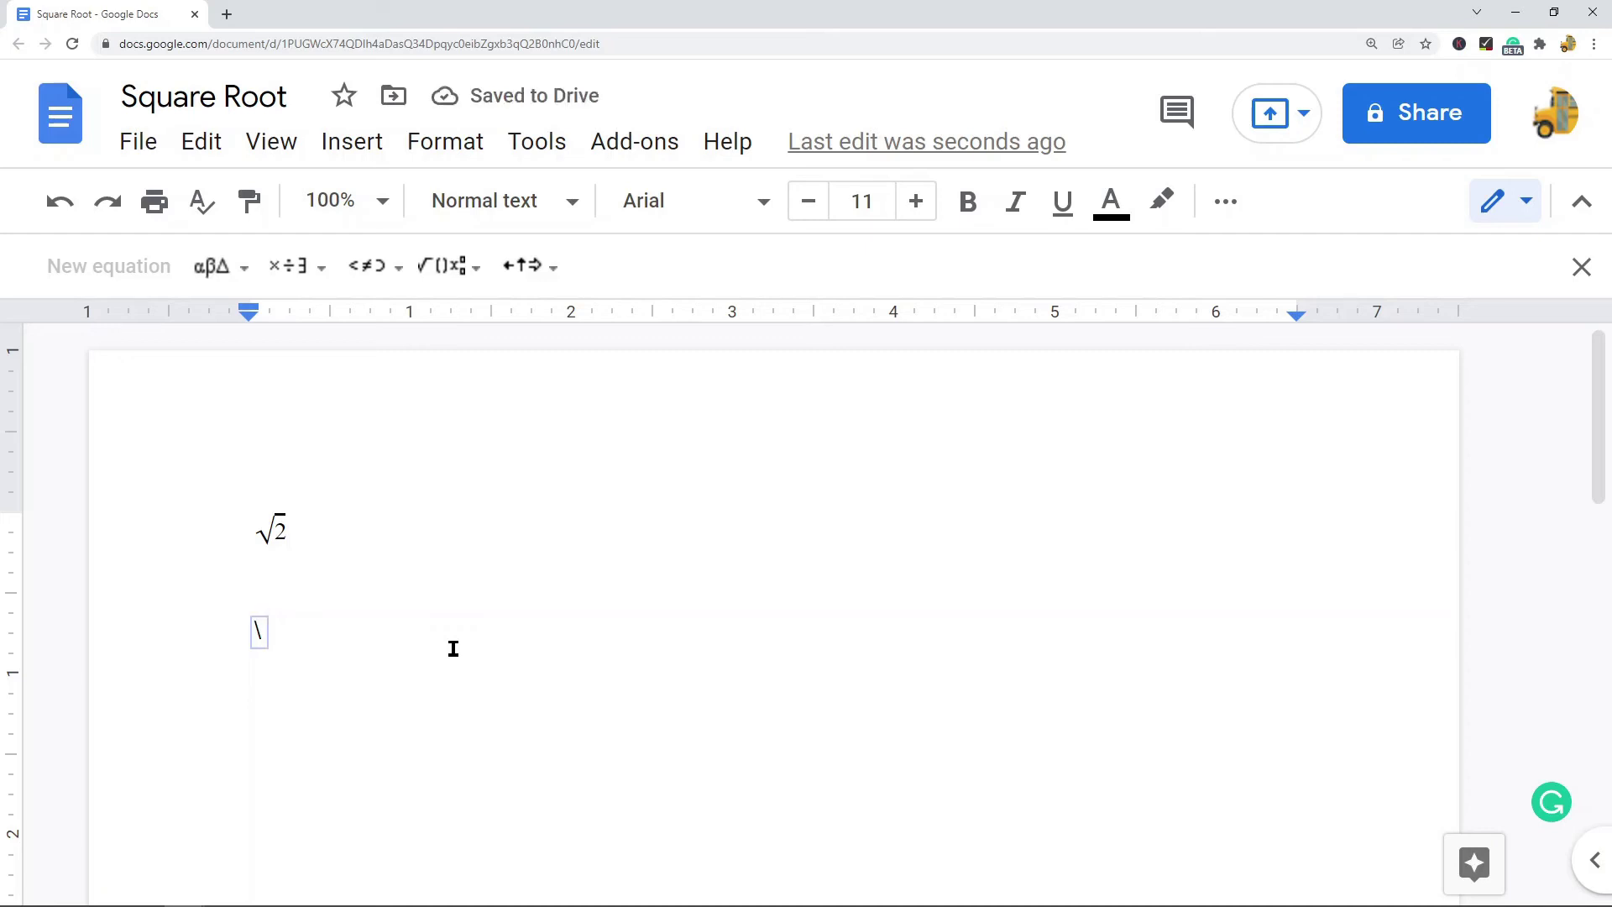
Build √3 from the \sqrt command, redoing the empty root once, then leave the equation.
key("BackSpace")
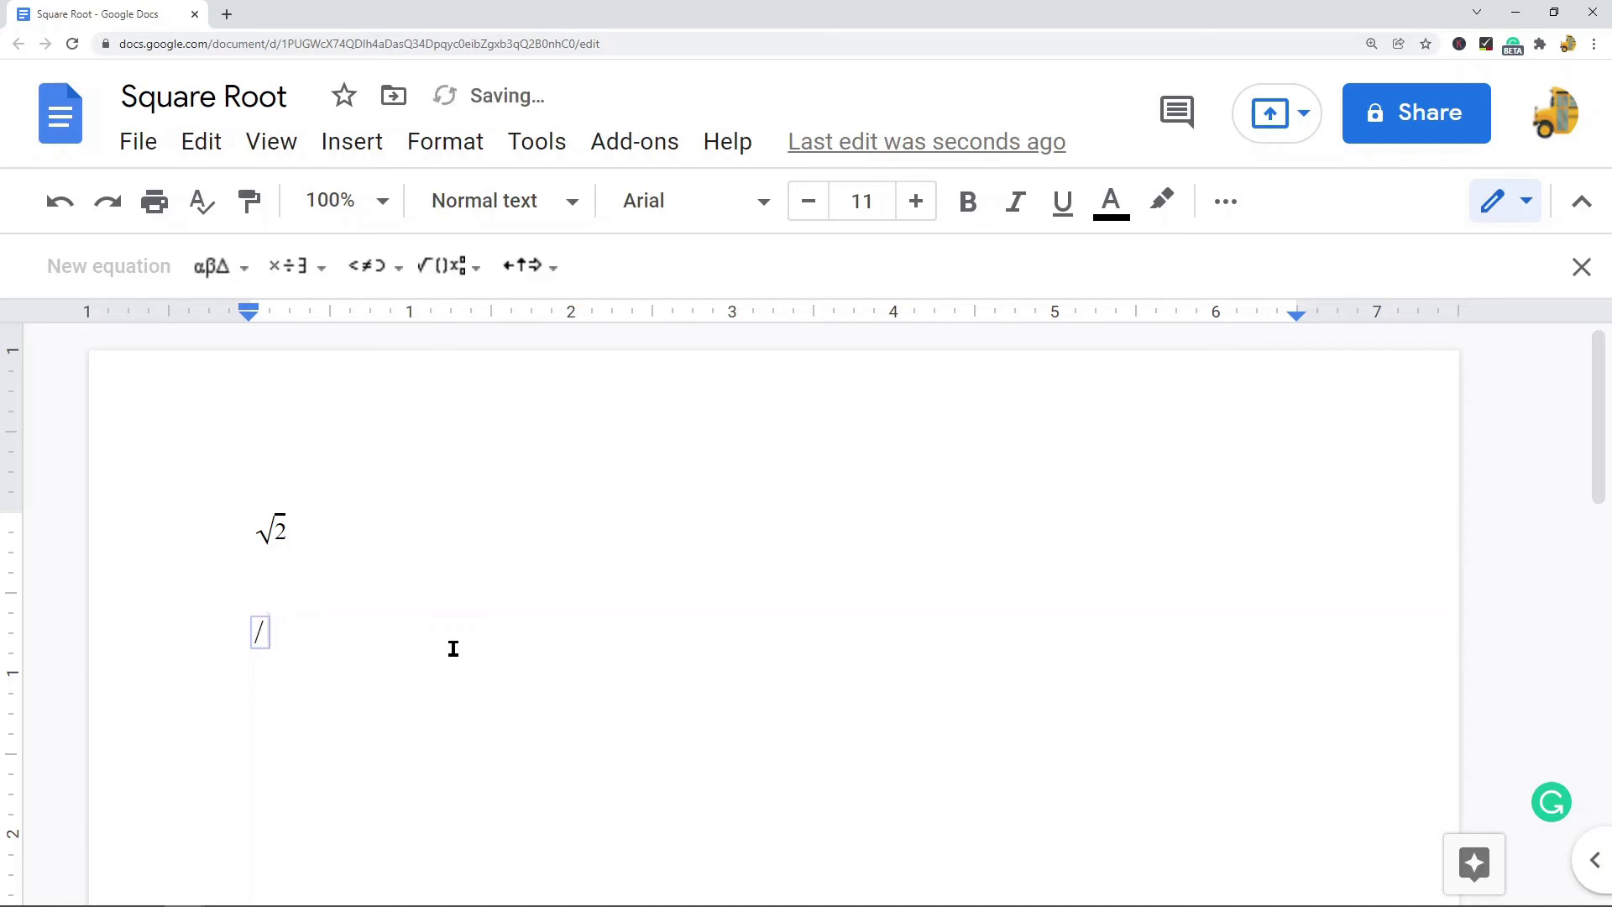
type("\\")
type("sq")
type("rt")
key("space")
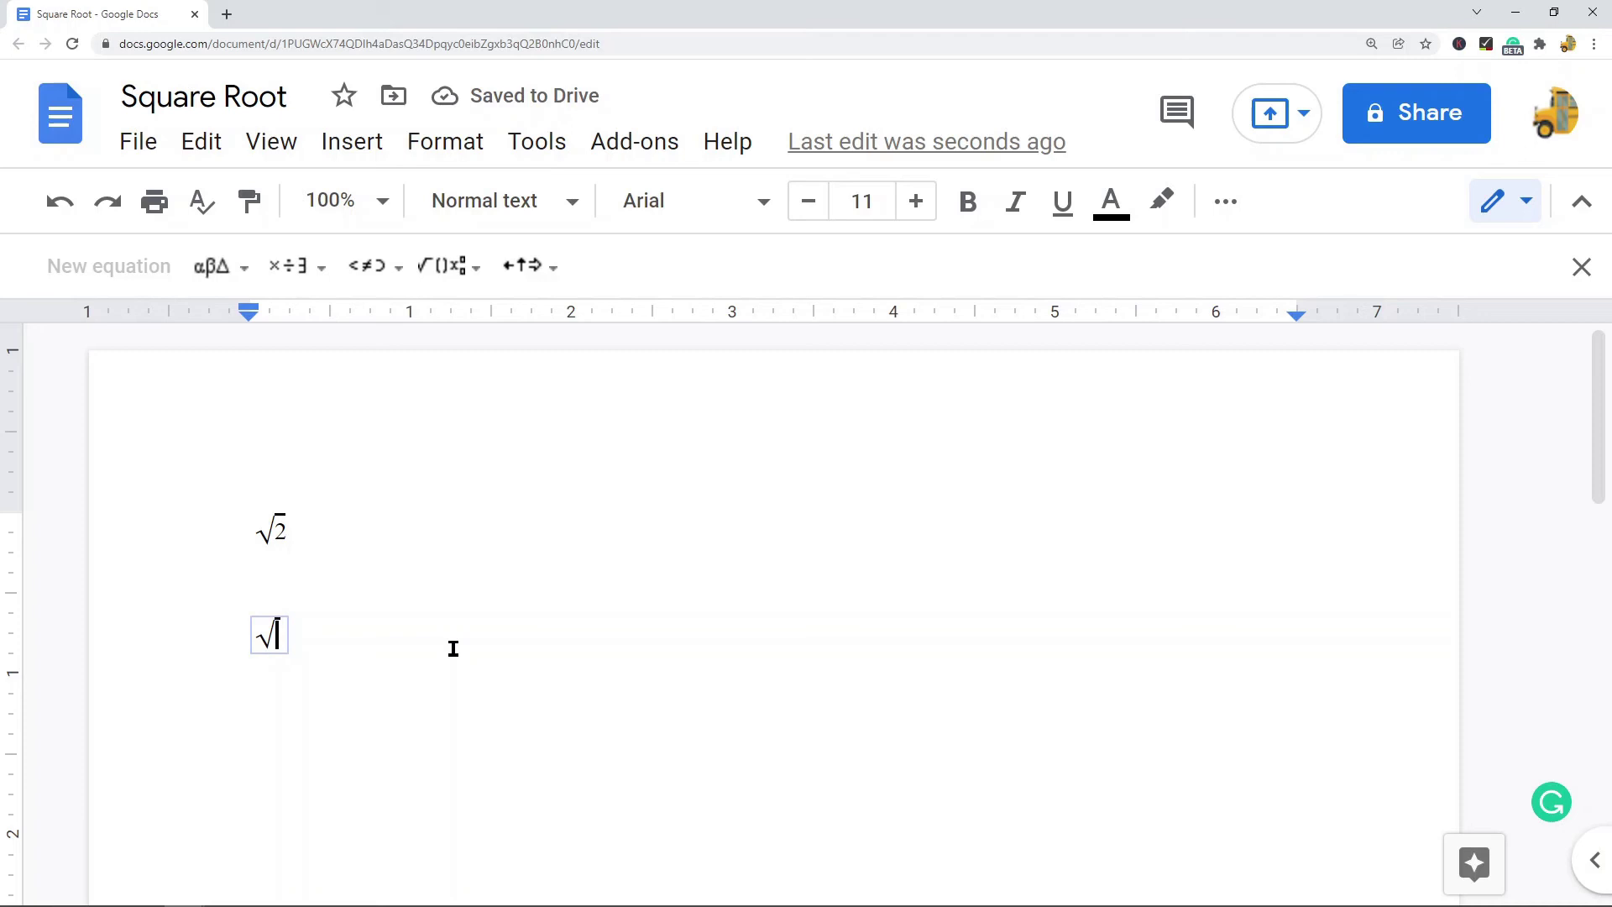
key("BackSpace")
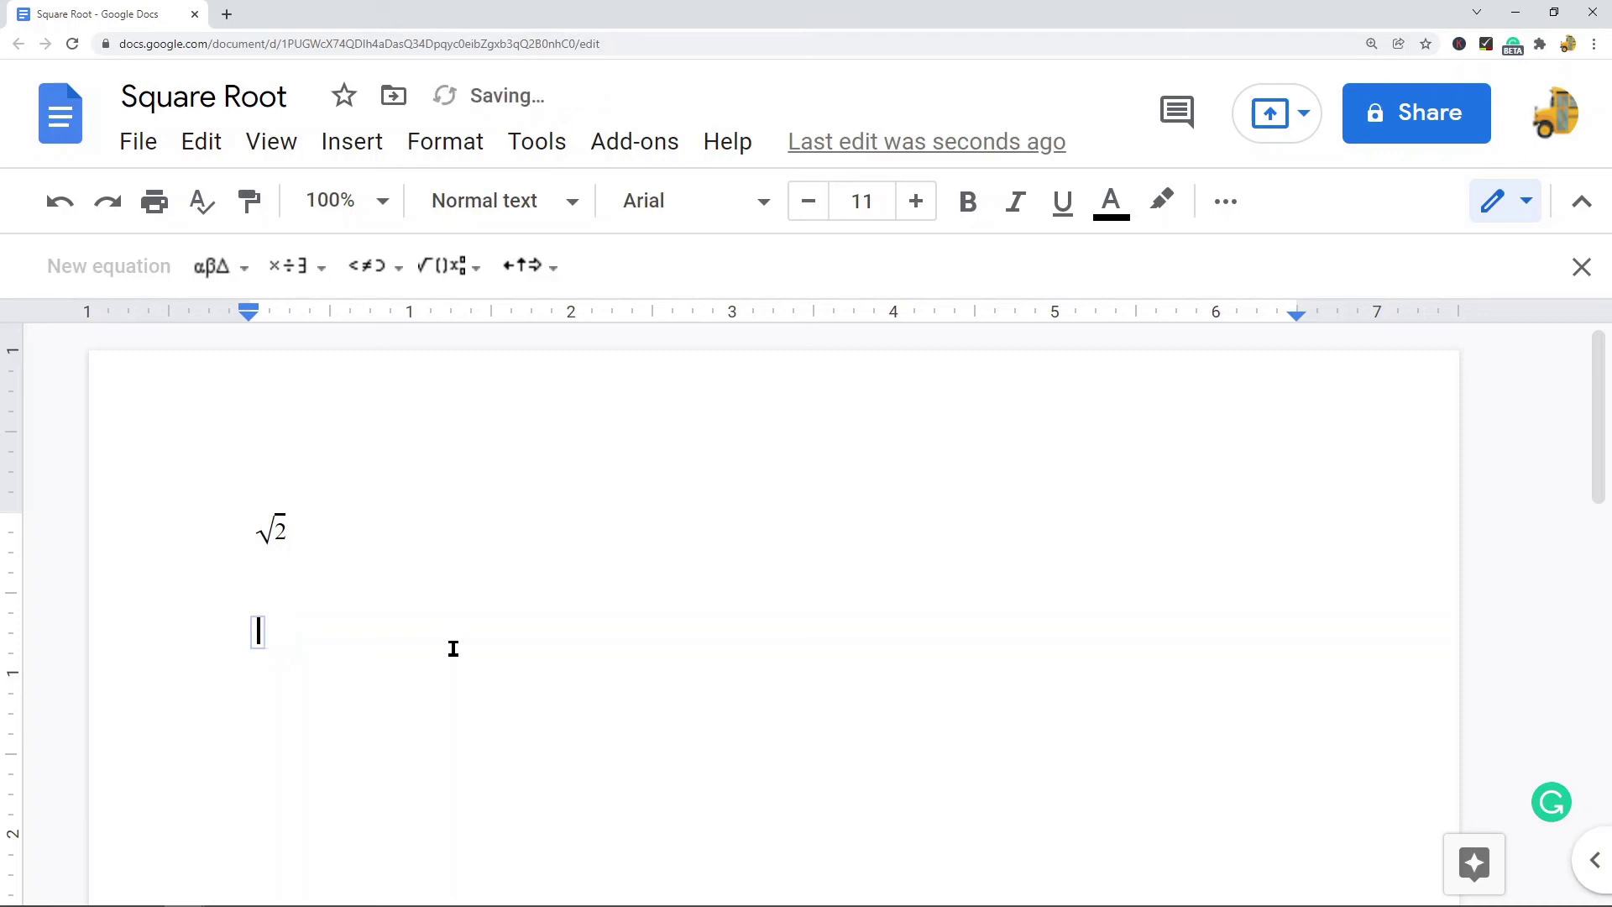
type("\\s")
type("qrt")
key("space")
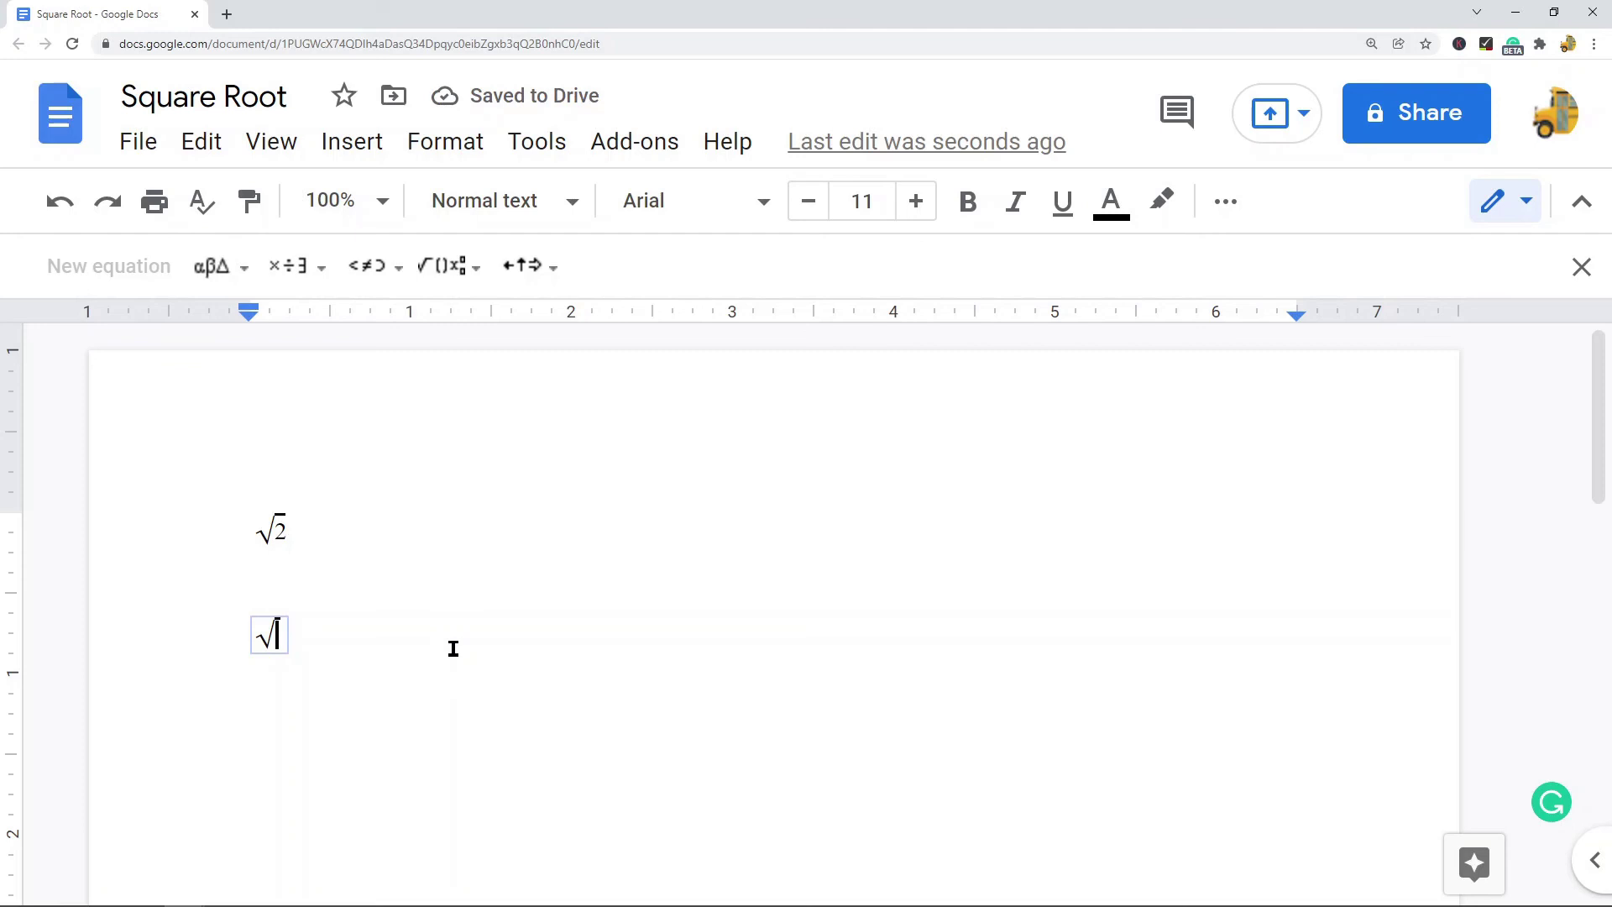
type("3")
key("Right")
key("Right")
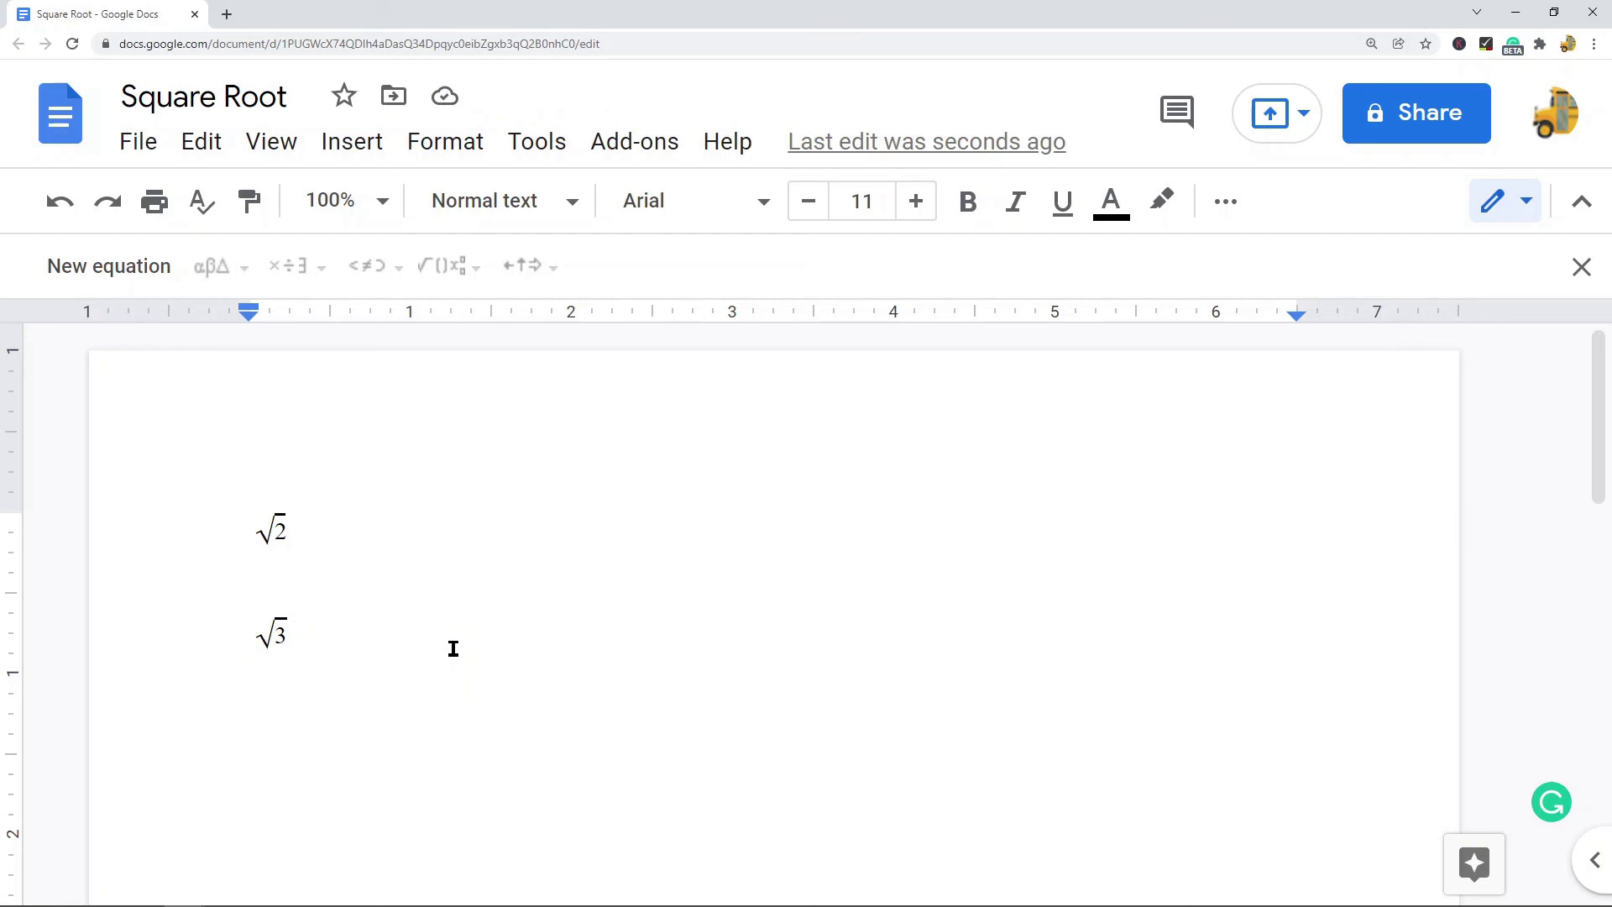
Open the Insert menu and dismiss it without inserting anything.
left_click(351, 145)
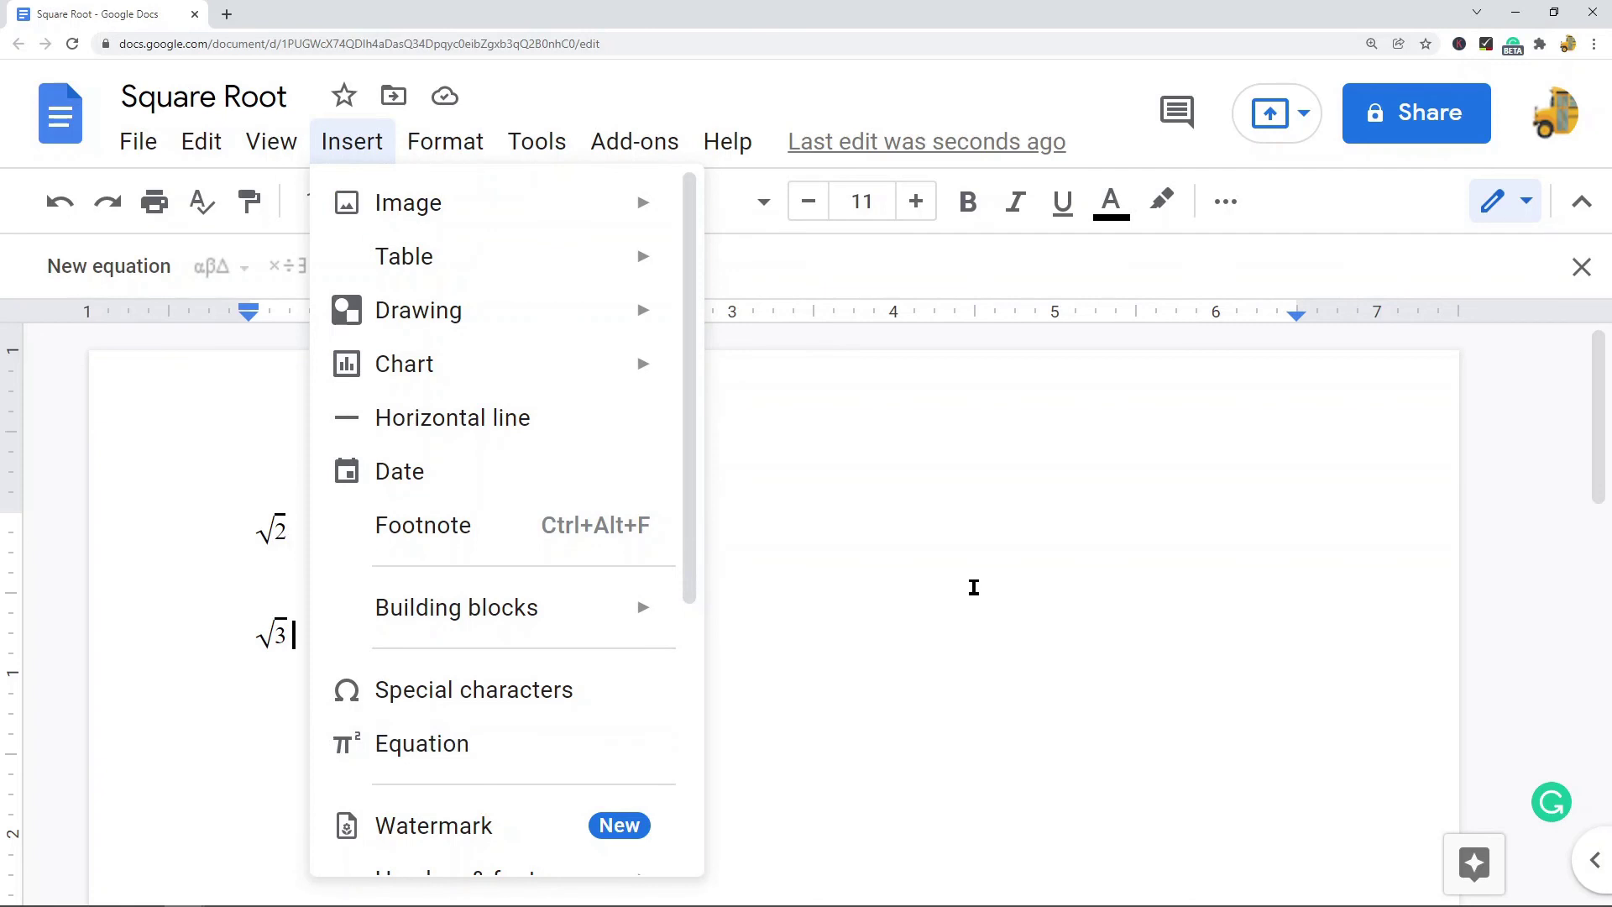
left_click(1038, 608)
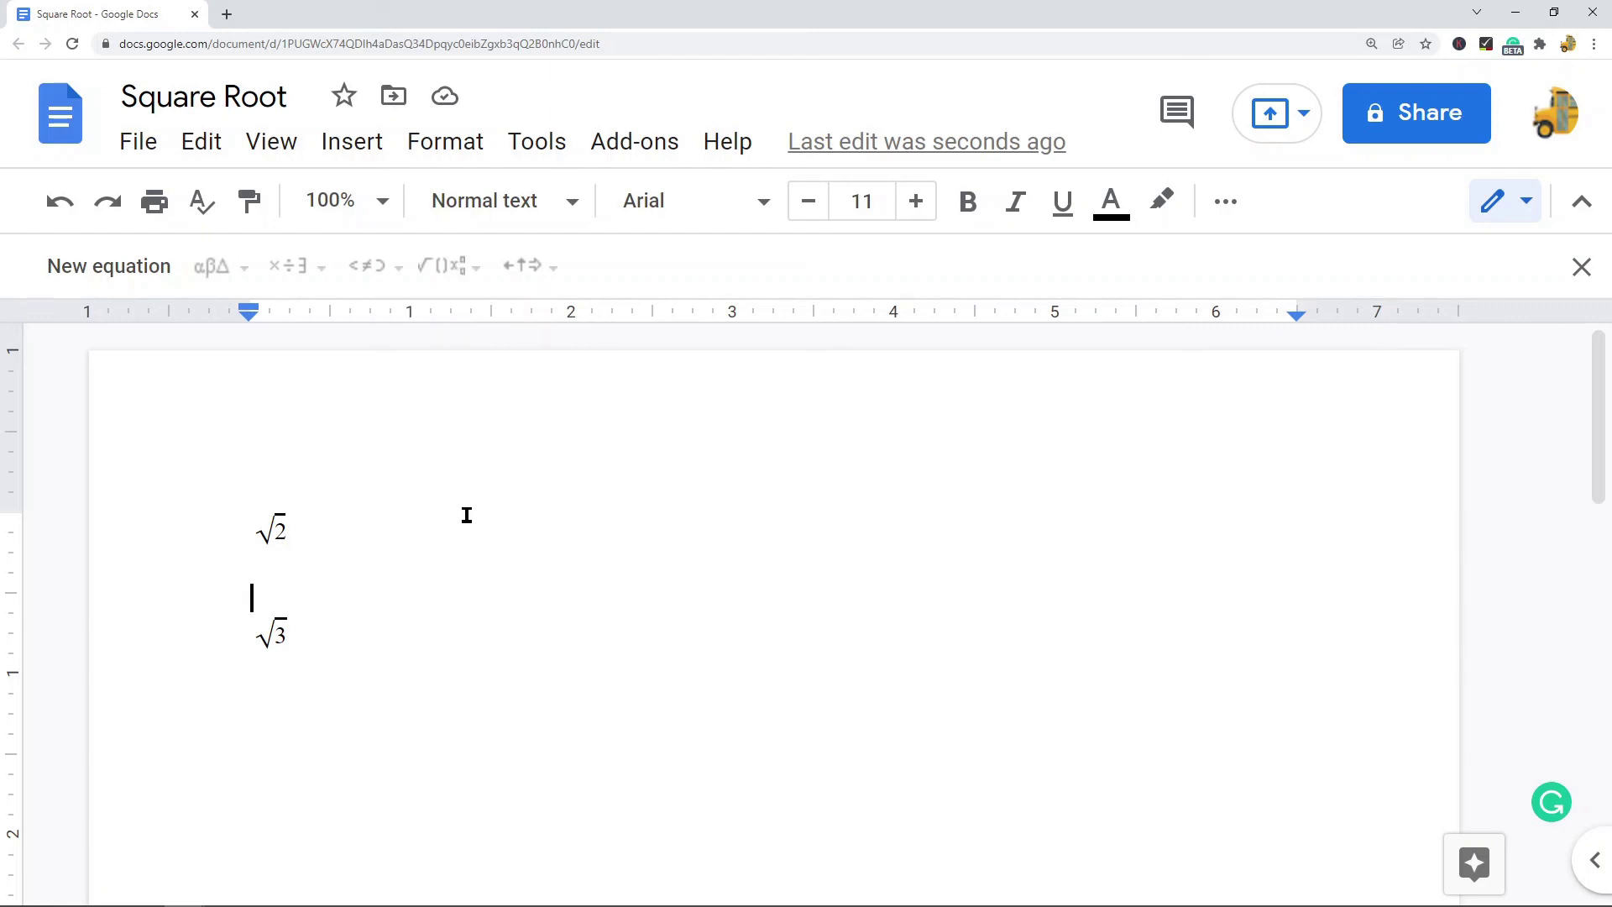
type("\\sqr")
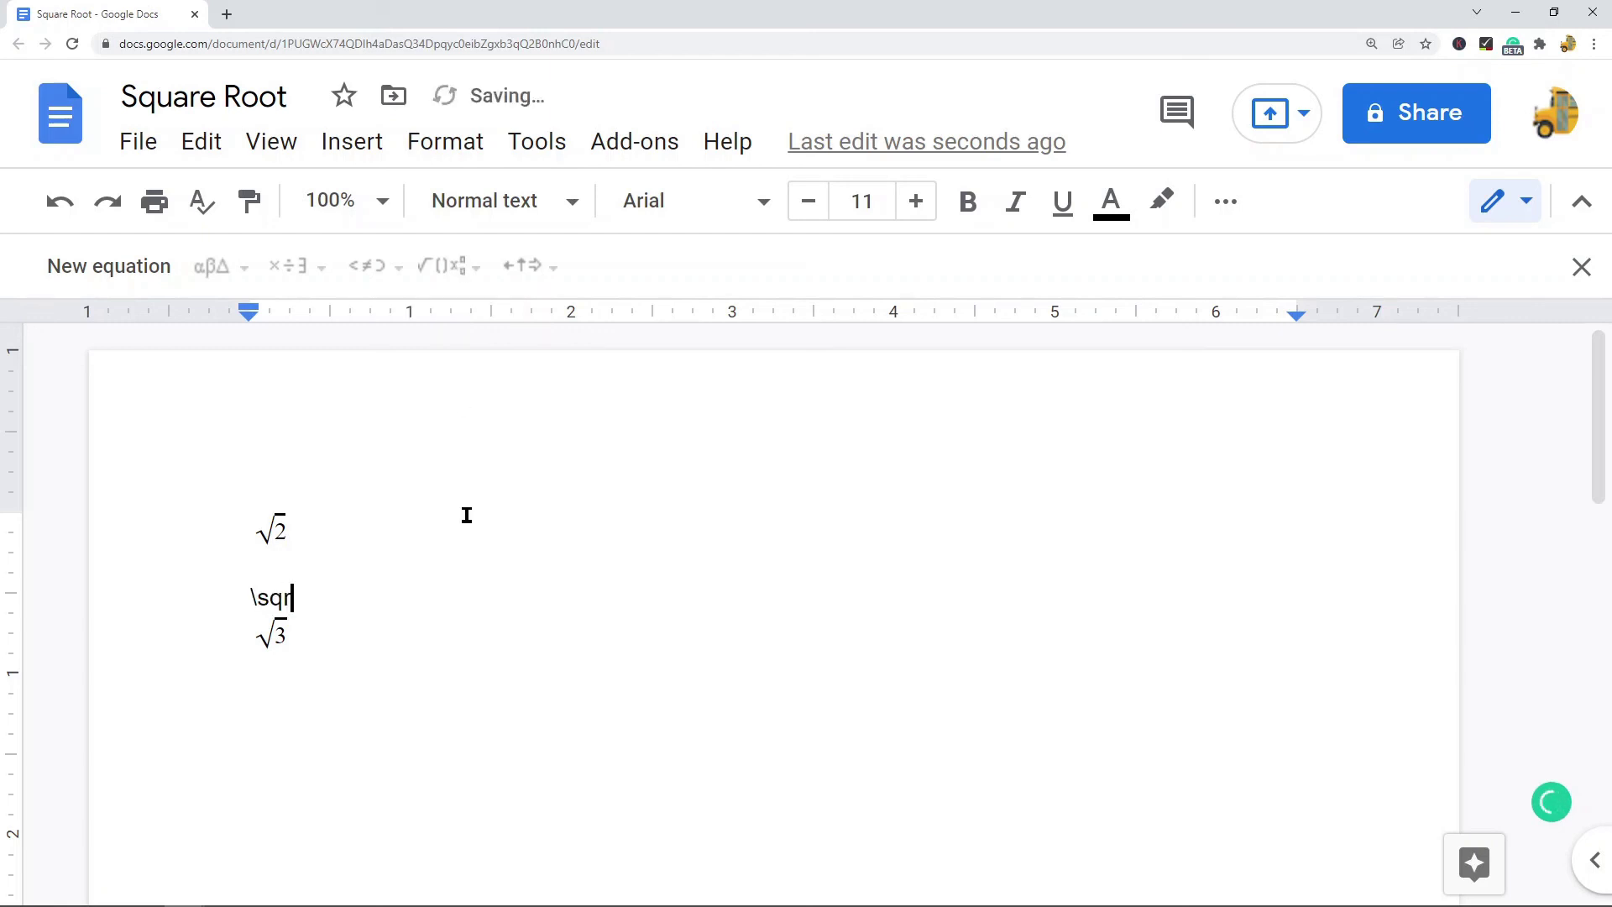
type("t")
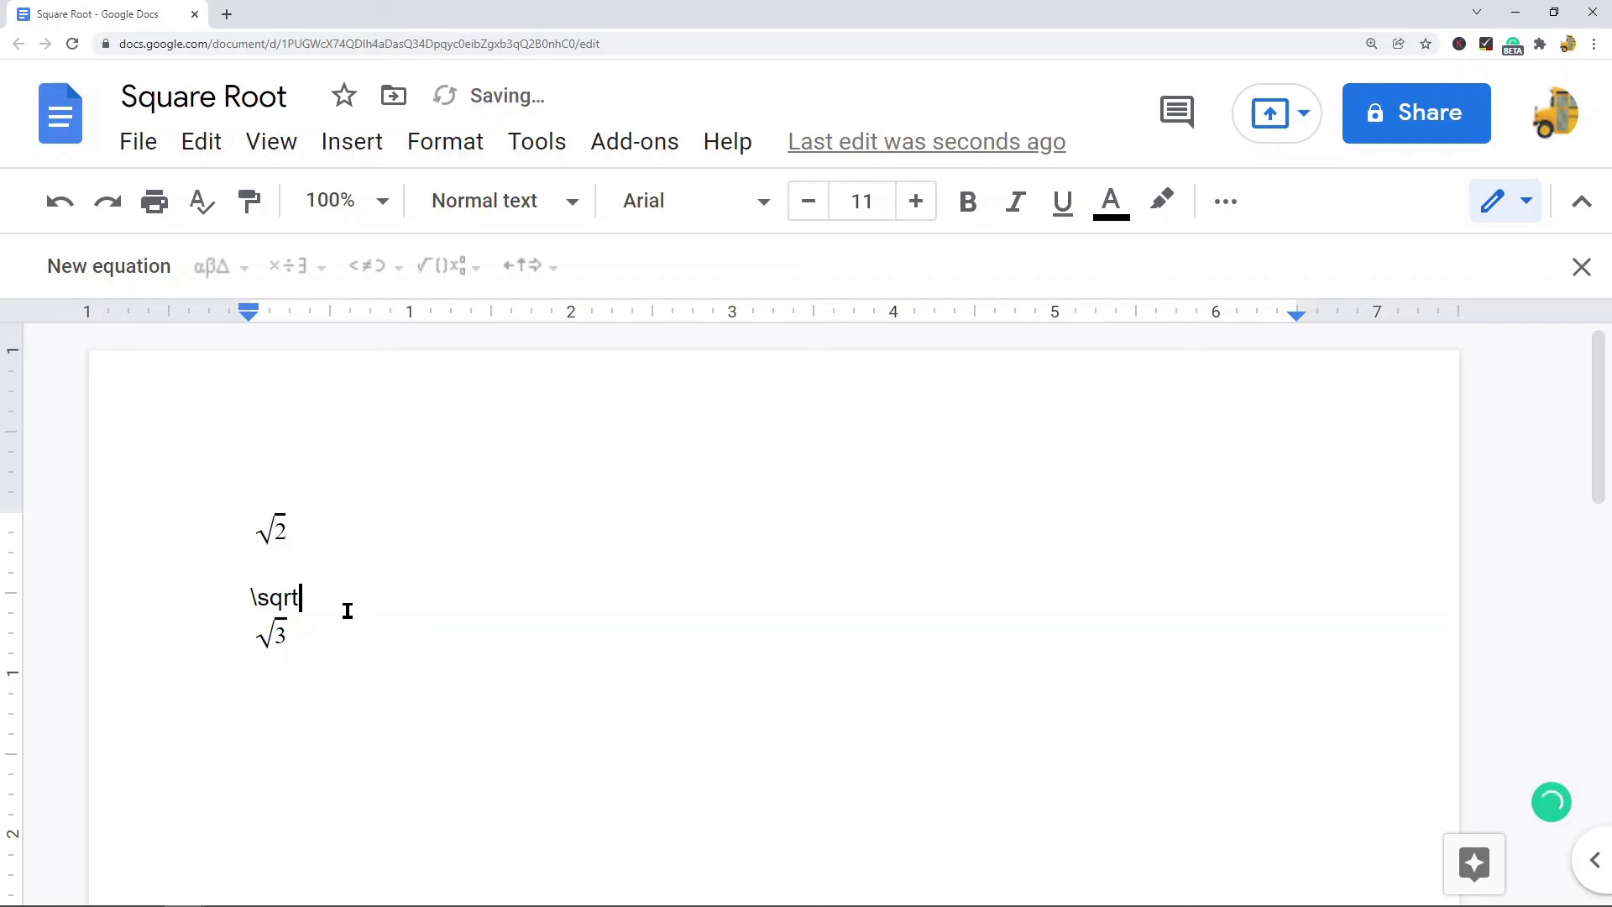